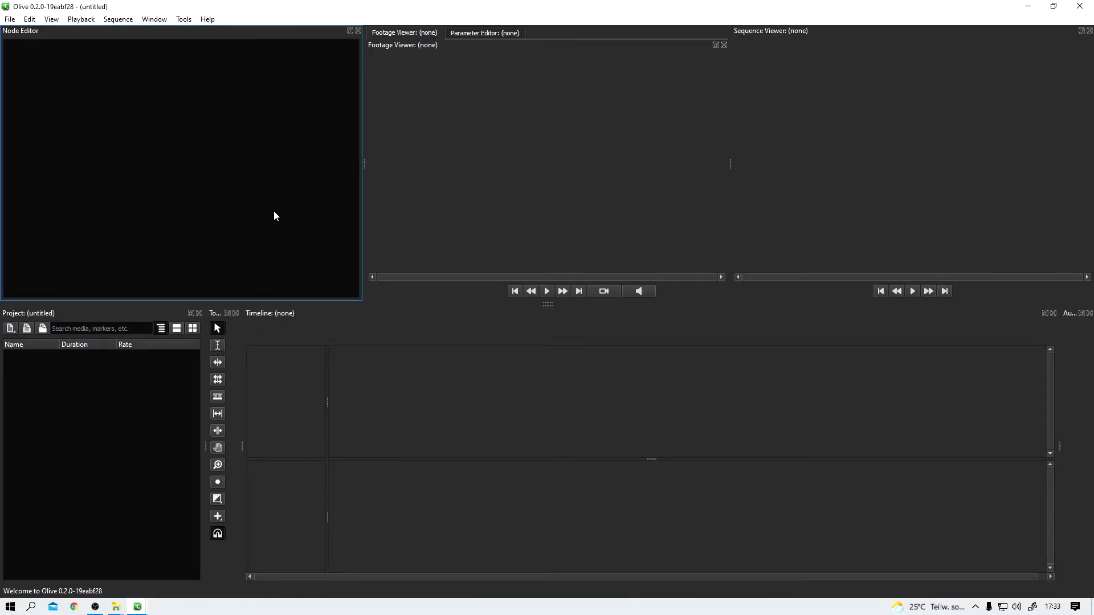
# Show the Parameter Editor tab in place of the footage viewer
pyautogui.click(459, 111)
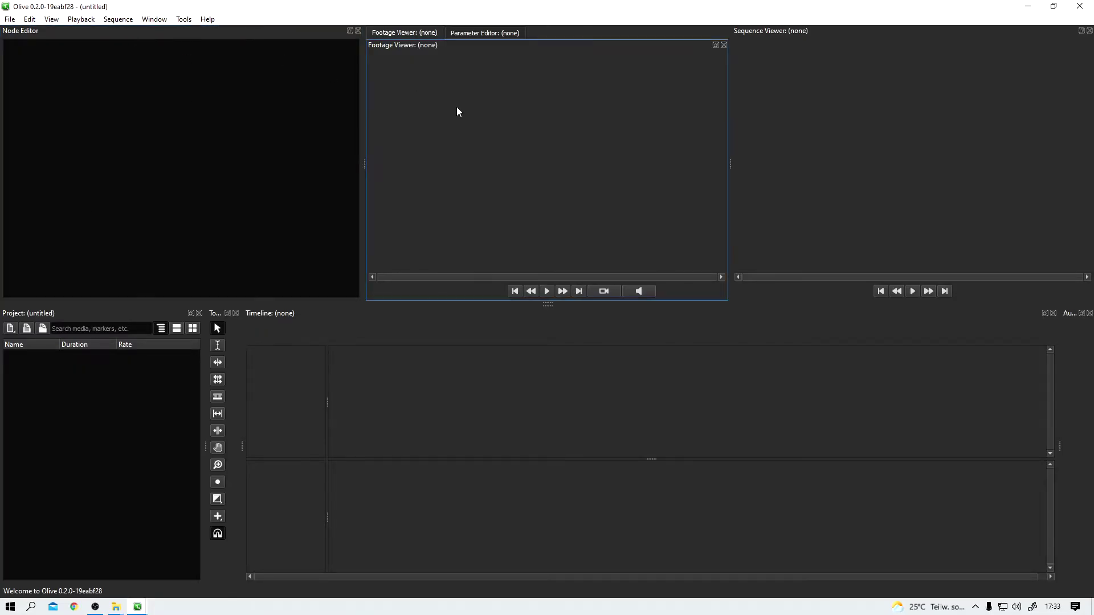
pyautogui.click(489, 33)
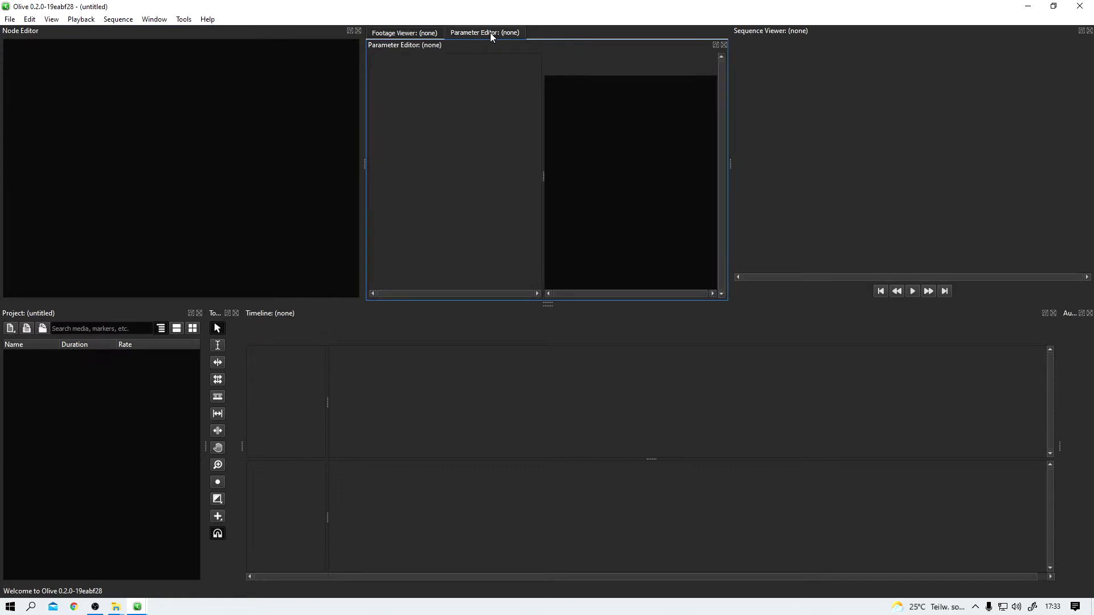
pyautogui.click(842, 139)
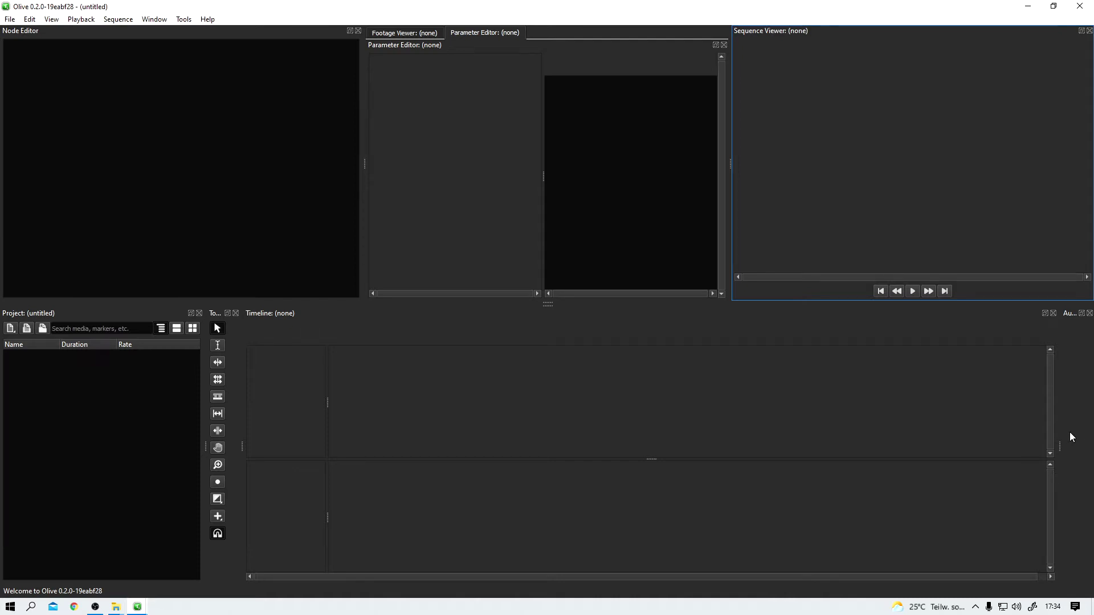
# Open the Pixel Sampler from the Window menu, dock it, then close it again
pyautogui.click(155, 21)
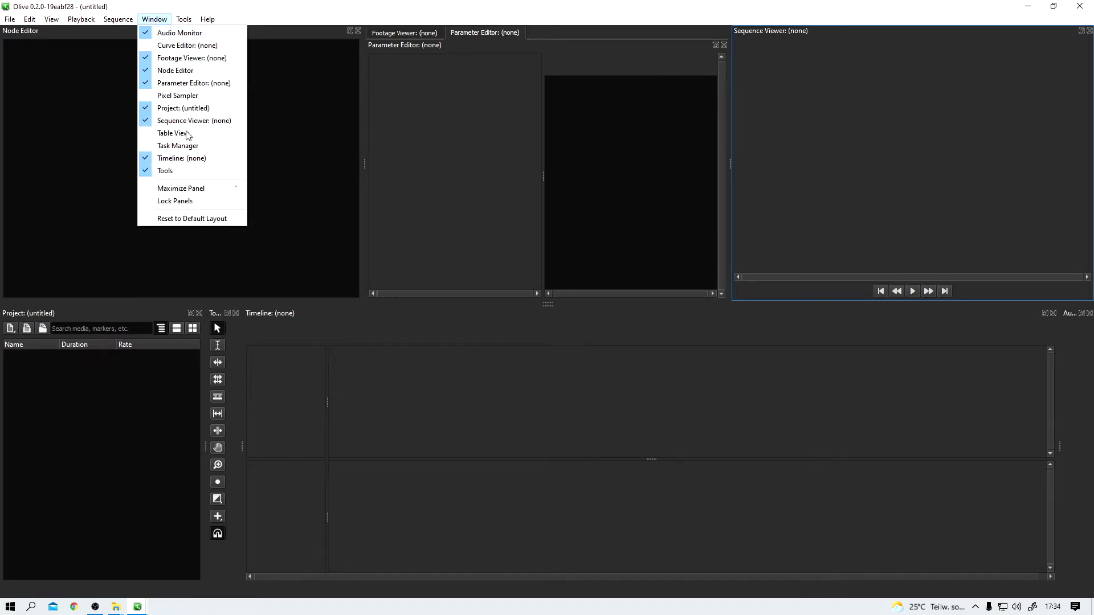
pyautogui.click(188, 96)
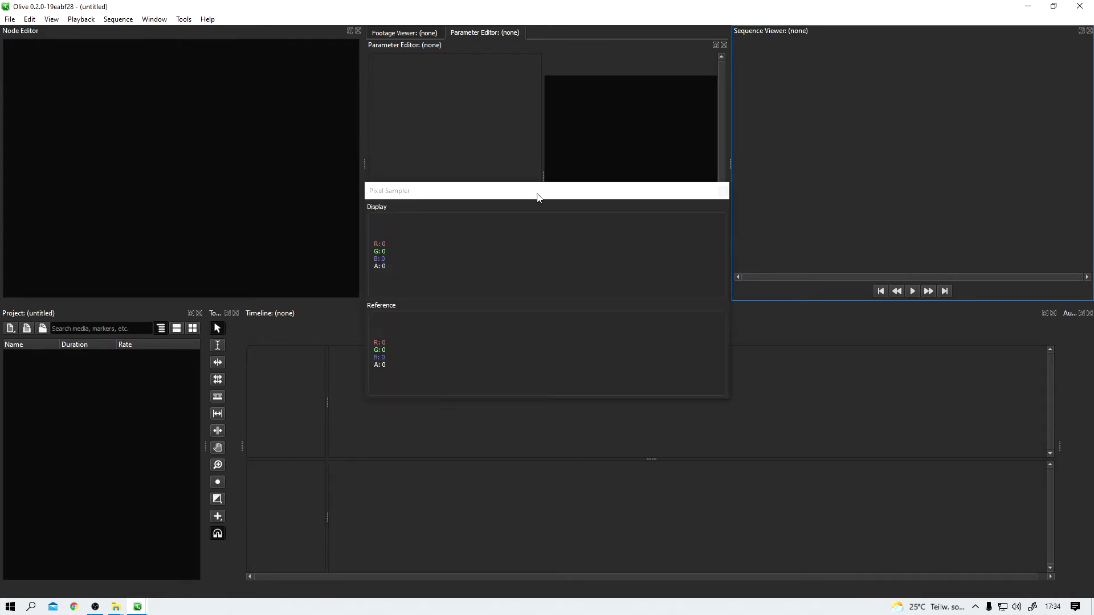
pyautogui.moveTo(535, 194); pyautogui.dragTo(539, 46)
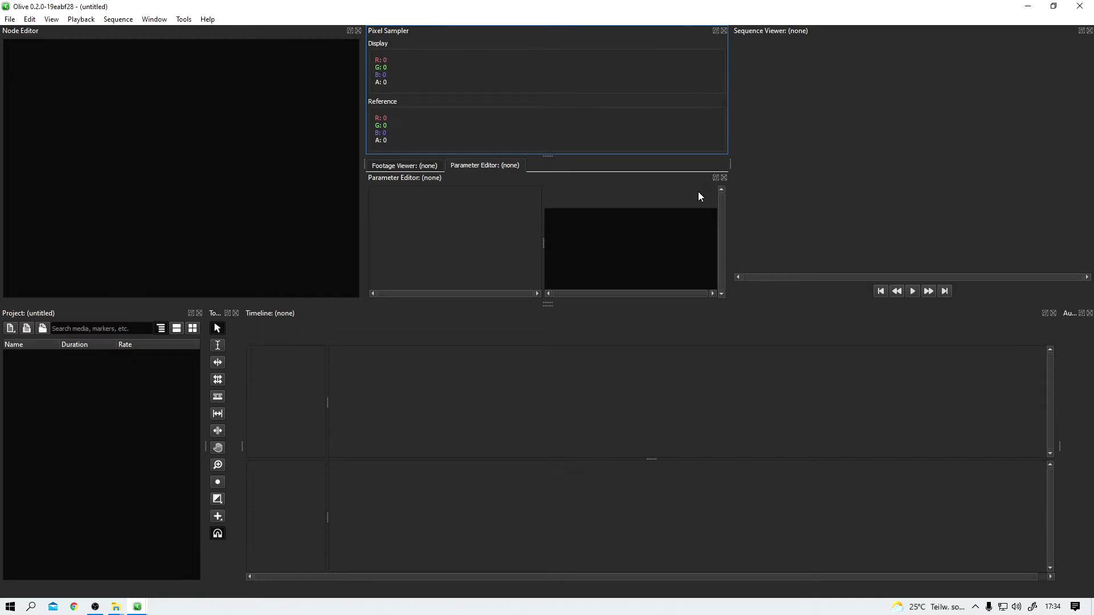
pyautogui.click(724, 30)
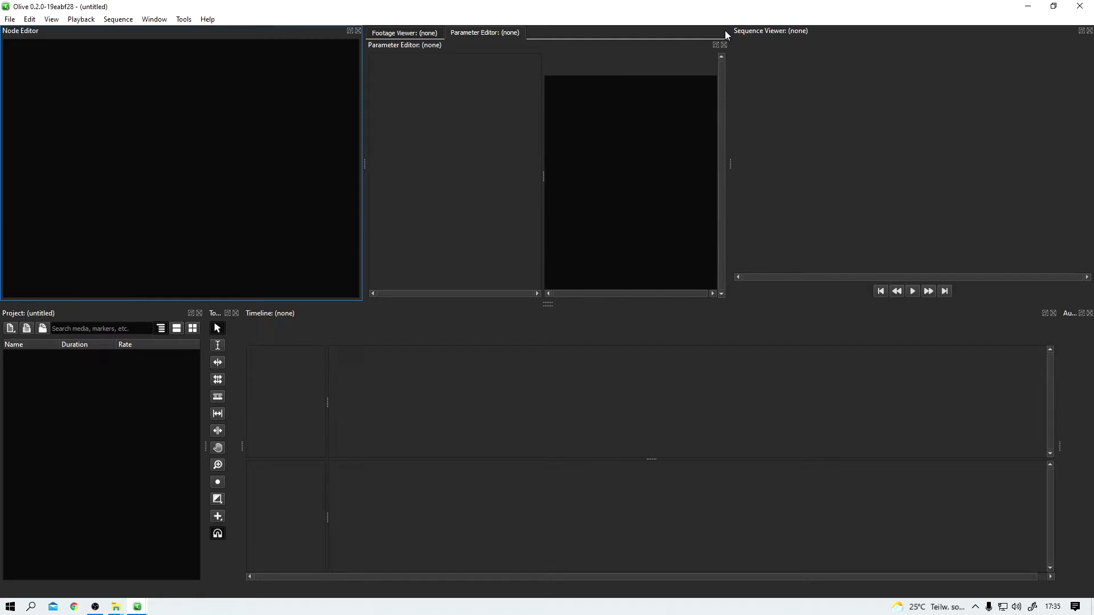
# Import C0046.MP4, C0047.MP4, C0048.MP4 and the music track from File Explorer, widening the Name column
pyautogui.click(10, 19)
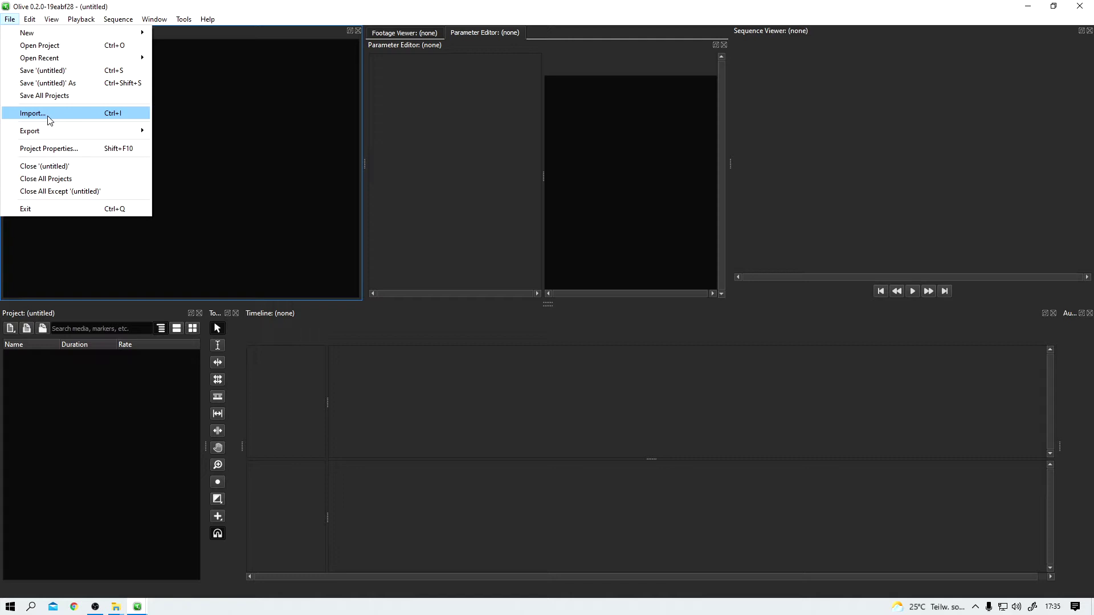
pyautogui.click(131, 479)
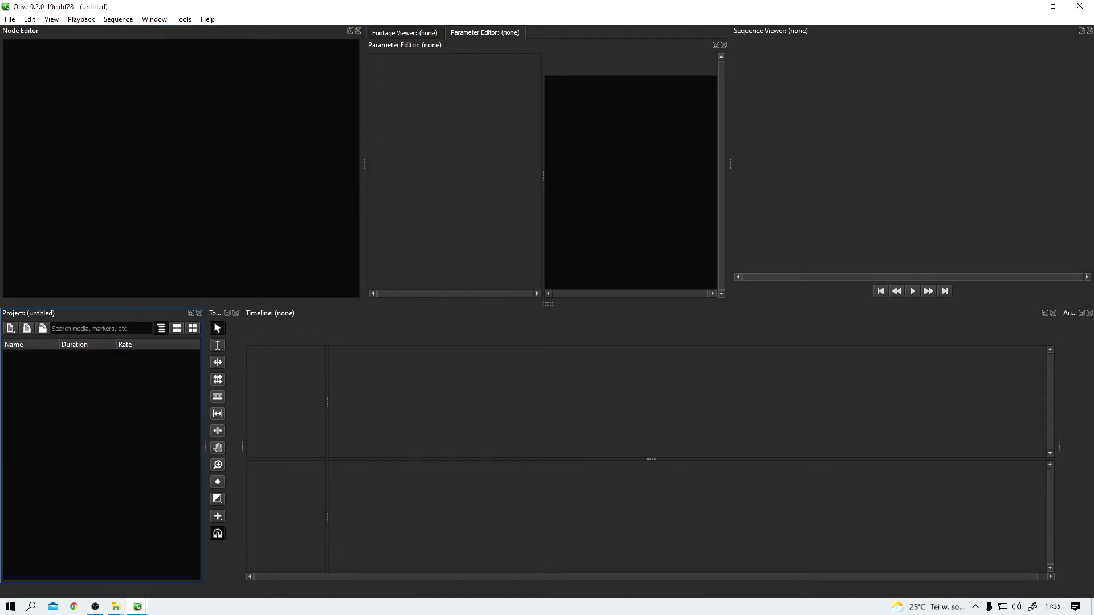
pyautogui.hotkey('alt', 'Tab')
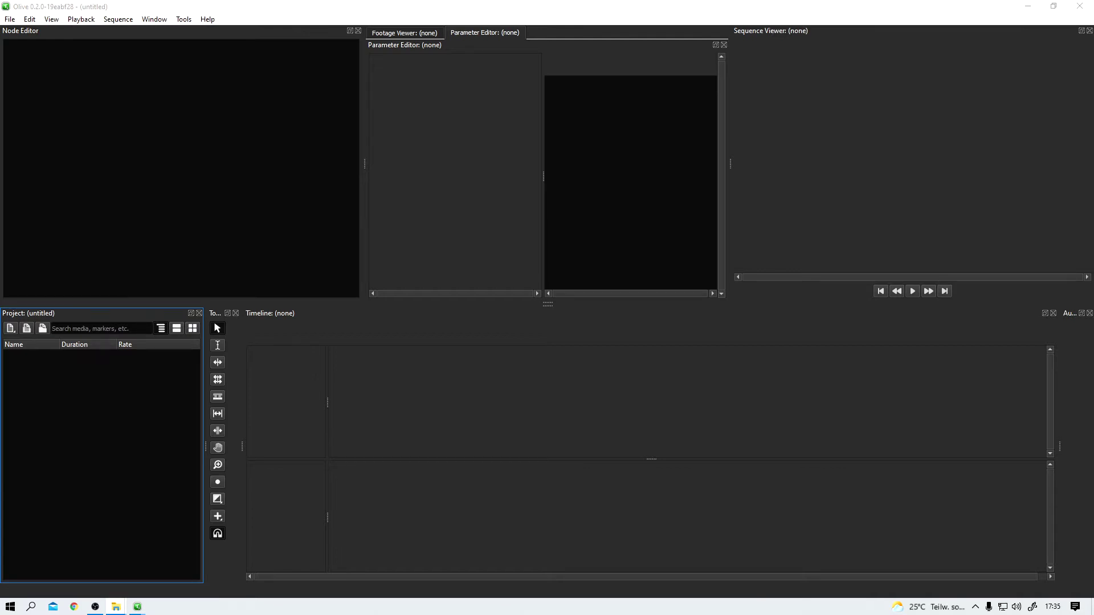
pyautogui.moveTo(477, 240); pyautogui.dragTo(65, 425)
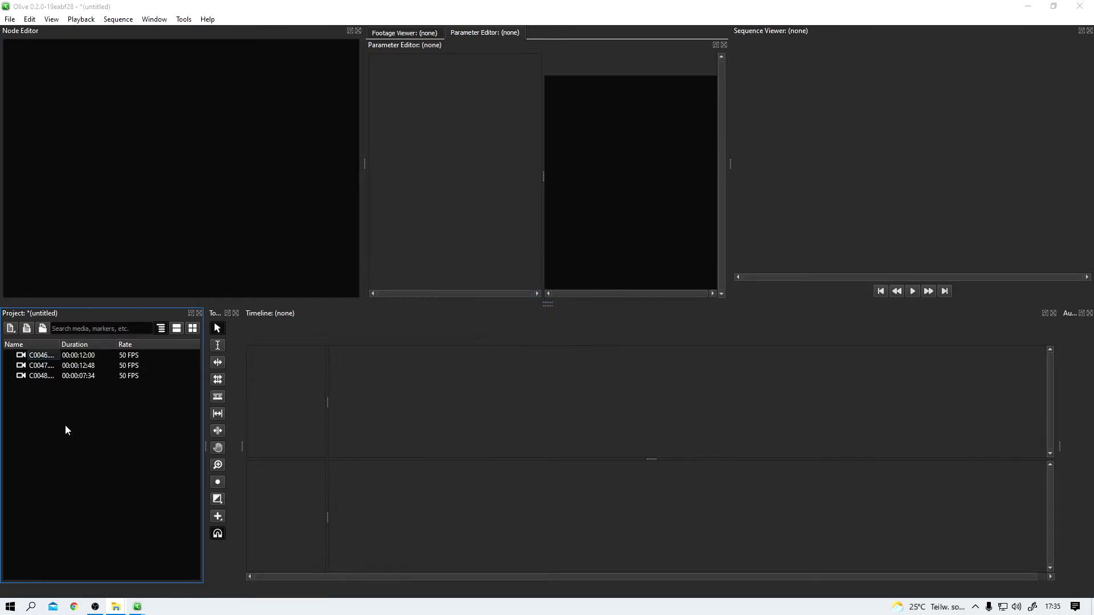
pyautogui.moveTo(59, 345); pyautogui.dragTo(82, 344)
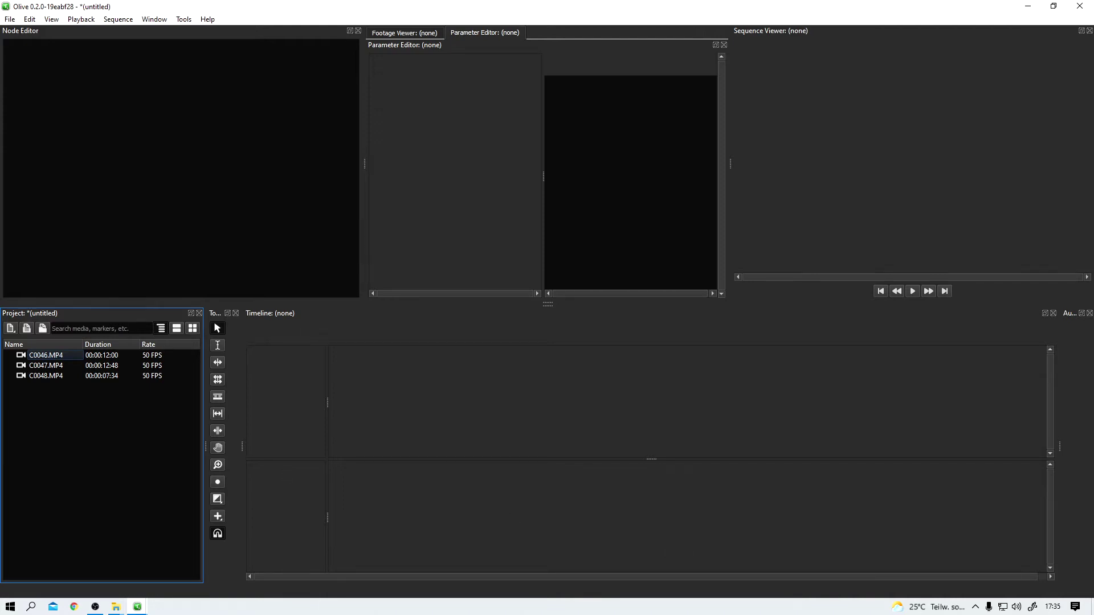
pyautogui.moveTo(1093, 576); pyautogui.dragTo(46, 475)
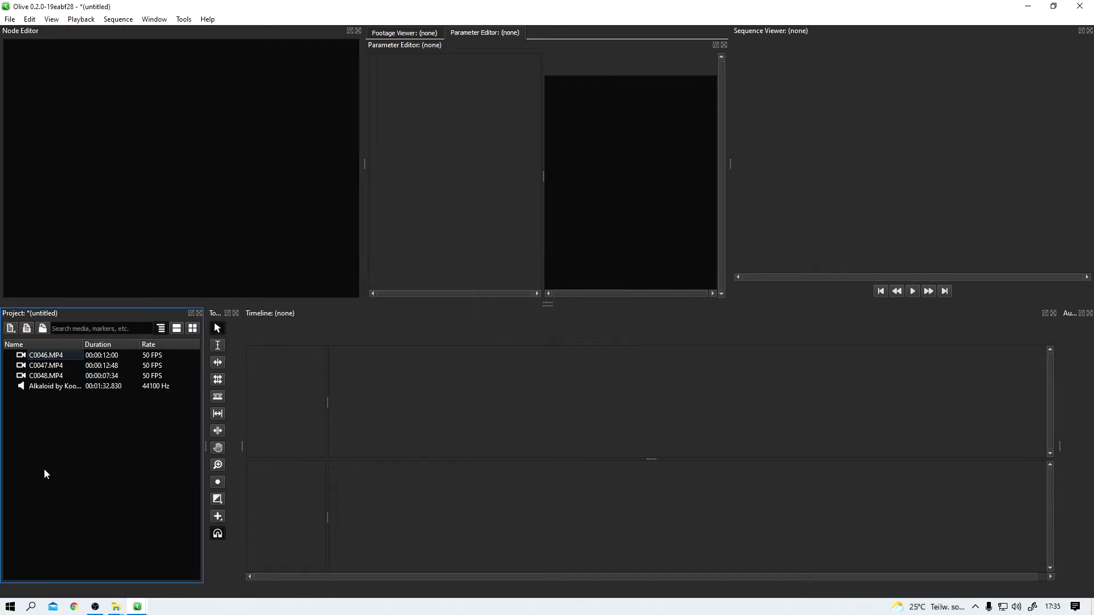
# Mark C0046.MP4 from about 3 s to 00:00:06:45 and drop it onto the empty timeline
pyautogui.doubleClick(21, 357)
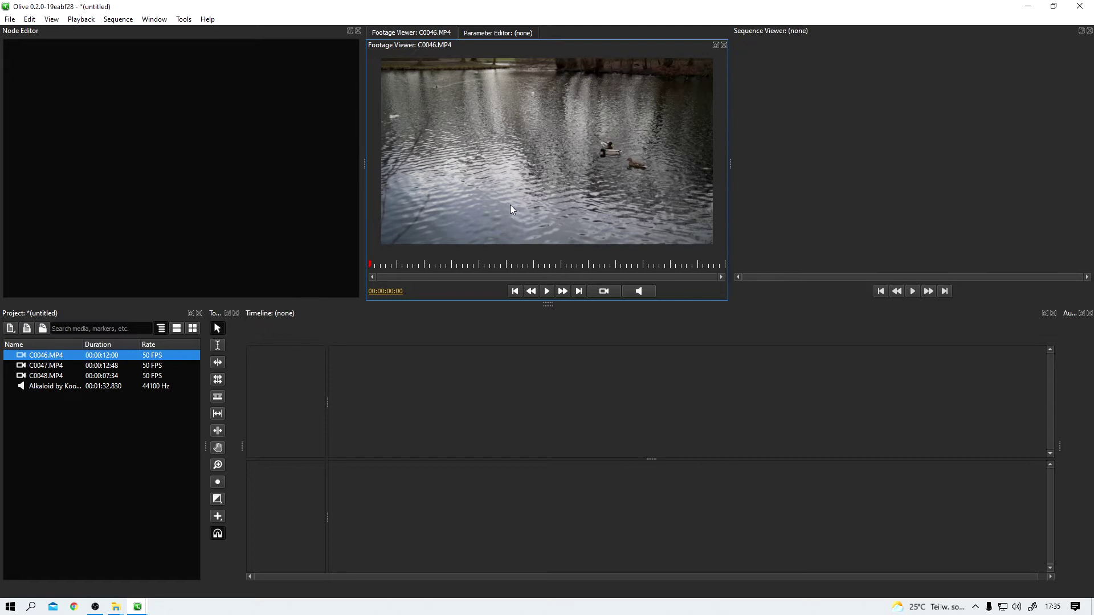
pyautogui.click(493, 34)
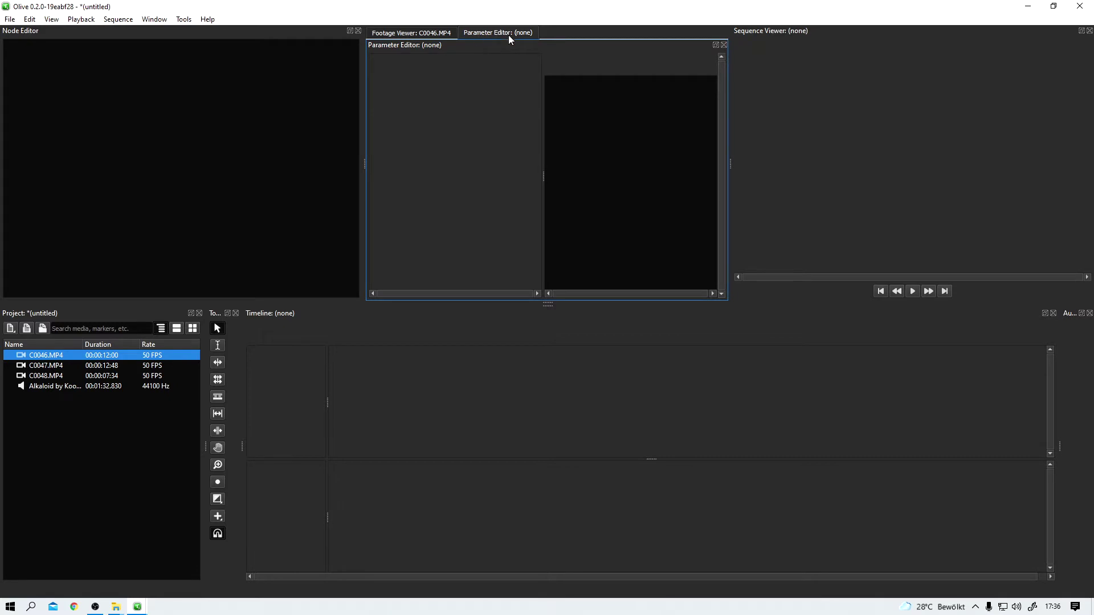
pyautogui.click(392, 33)
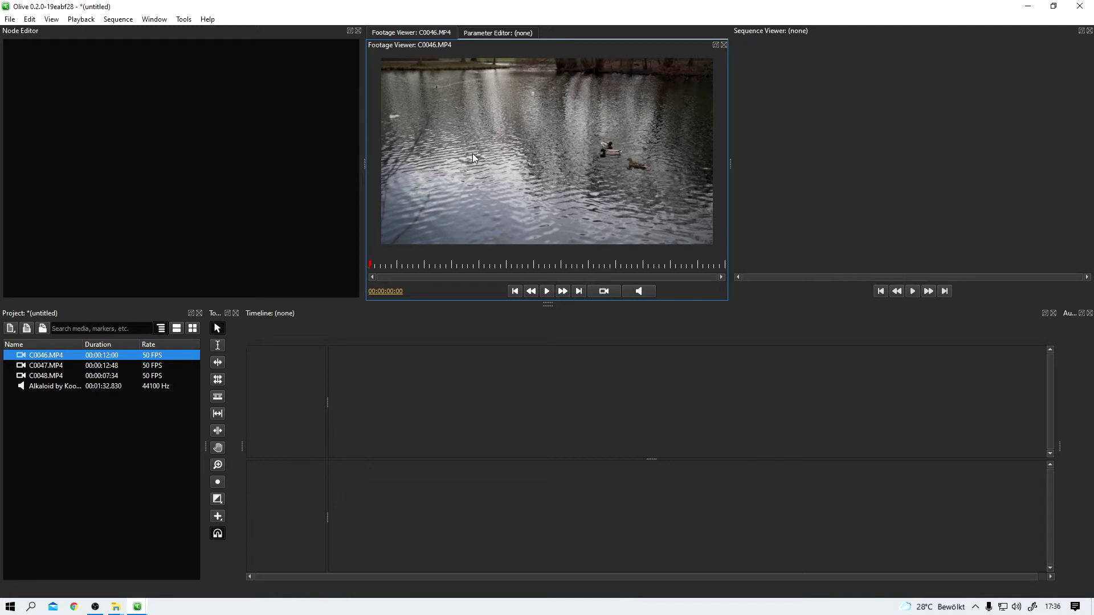
pyautogui.moveTo(377, 267); pyautogui.dragTo(558, 266)
pyautogui.press('i')
pyautogui.press('o')
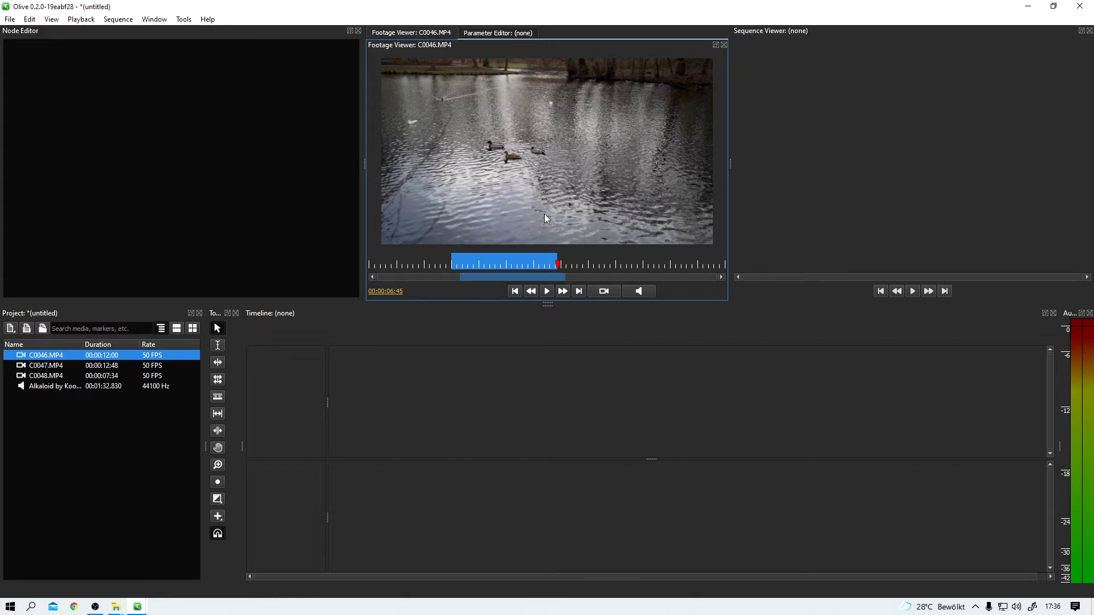
pyautogui.moveTo(526, 140); pyautogui.dragTo(554, 365)
pyautogui.moveTo(358, 442); pyautogui.dragTo(357, 442)
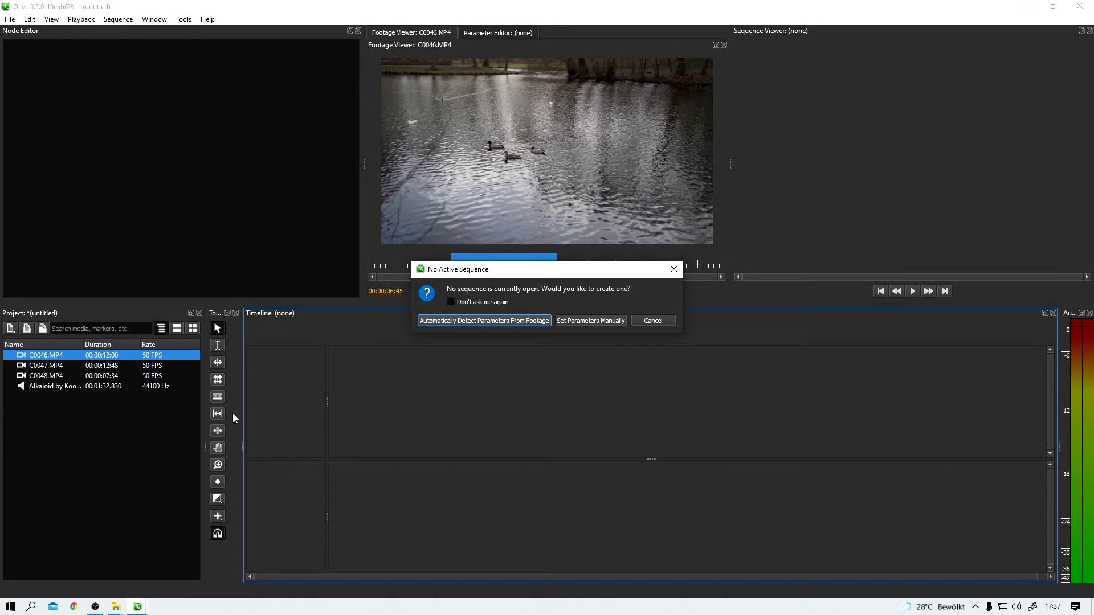
# Create Sequence 1 with manually set parameters at 25 FPS
pyautogui.click(598, 321)
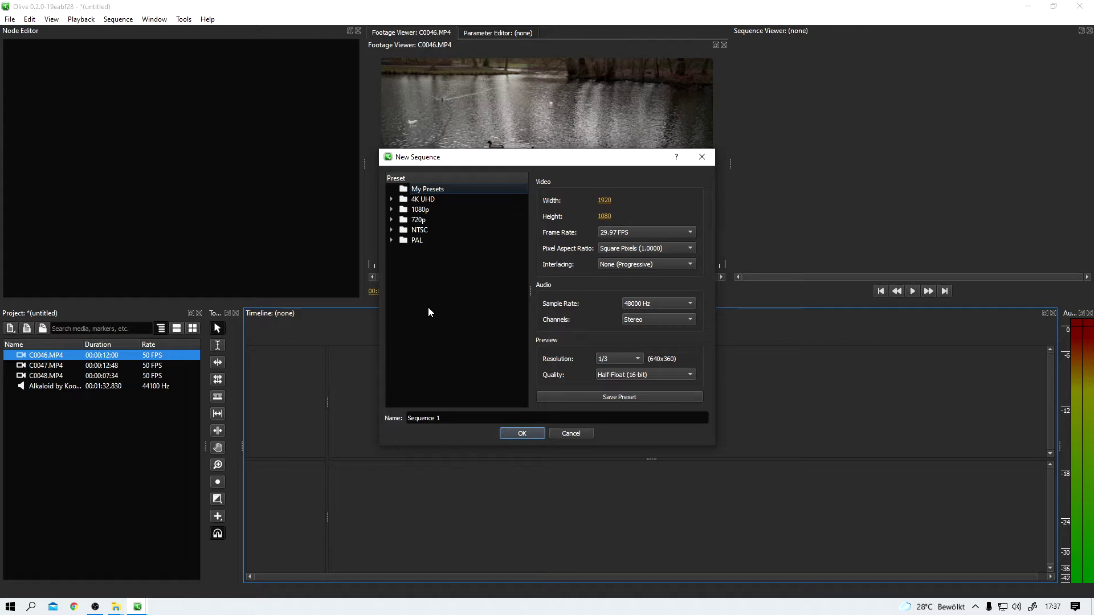
pyautogui.tripleClick(454, 419)
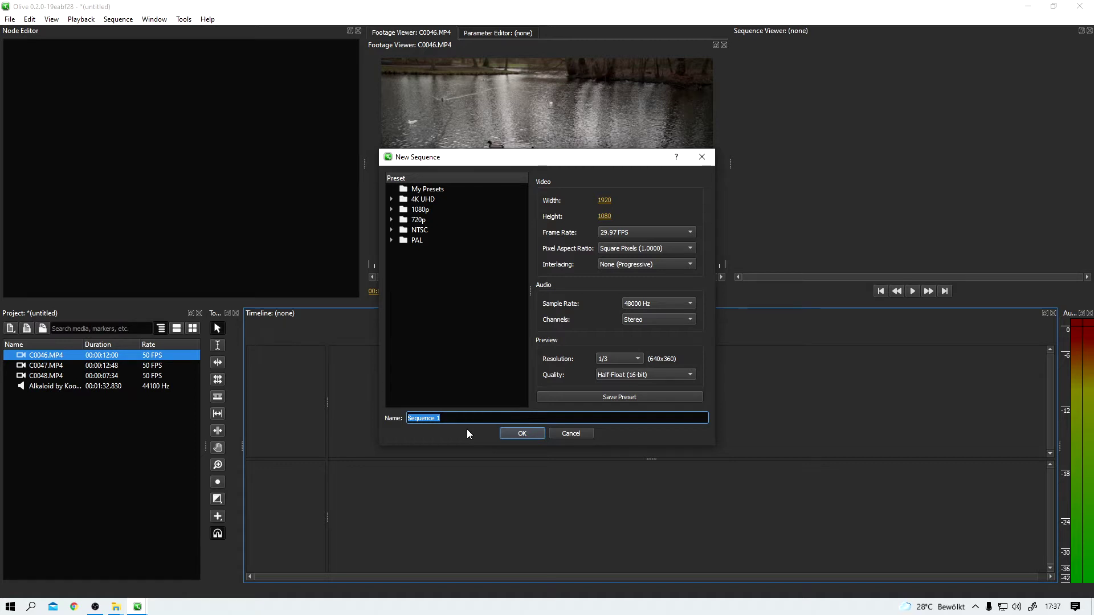
pyautogui.click(667, 232)
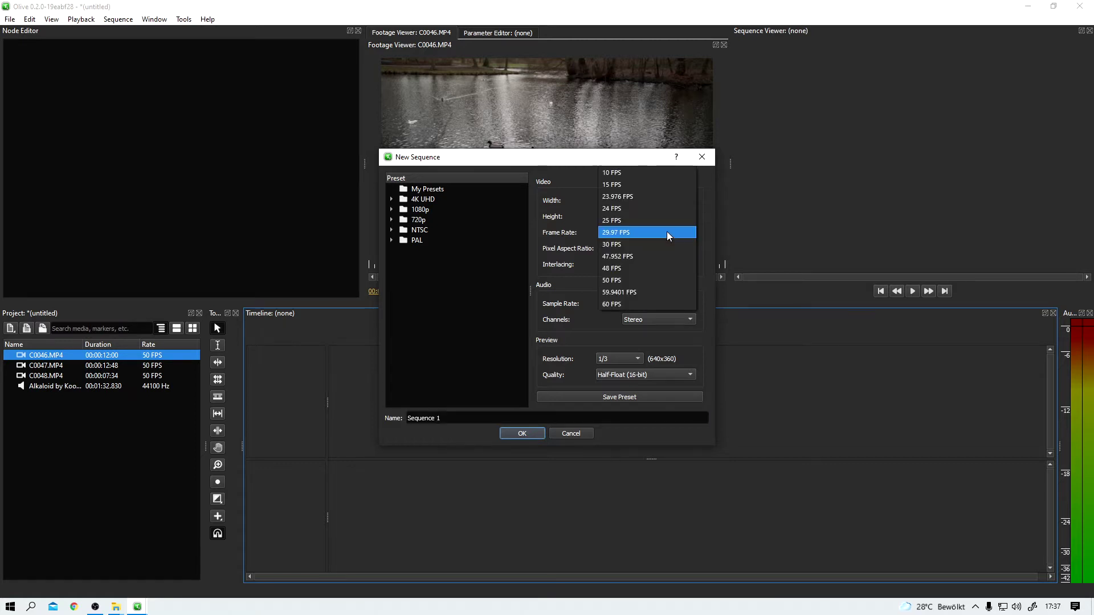
pyautogui.click(612, 220)
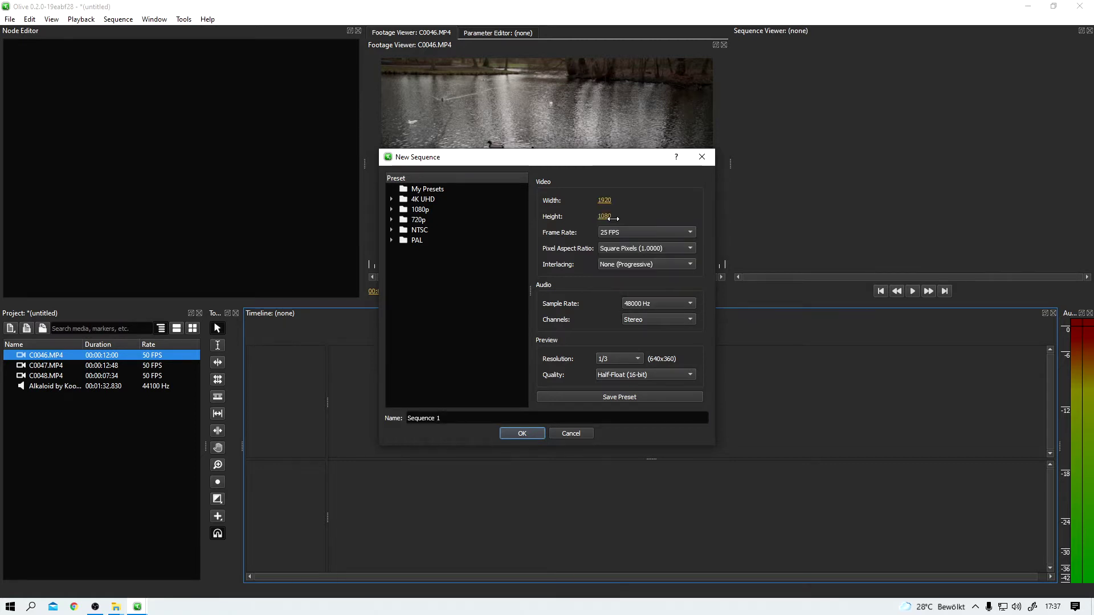
pyautogui.click(536, 435)
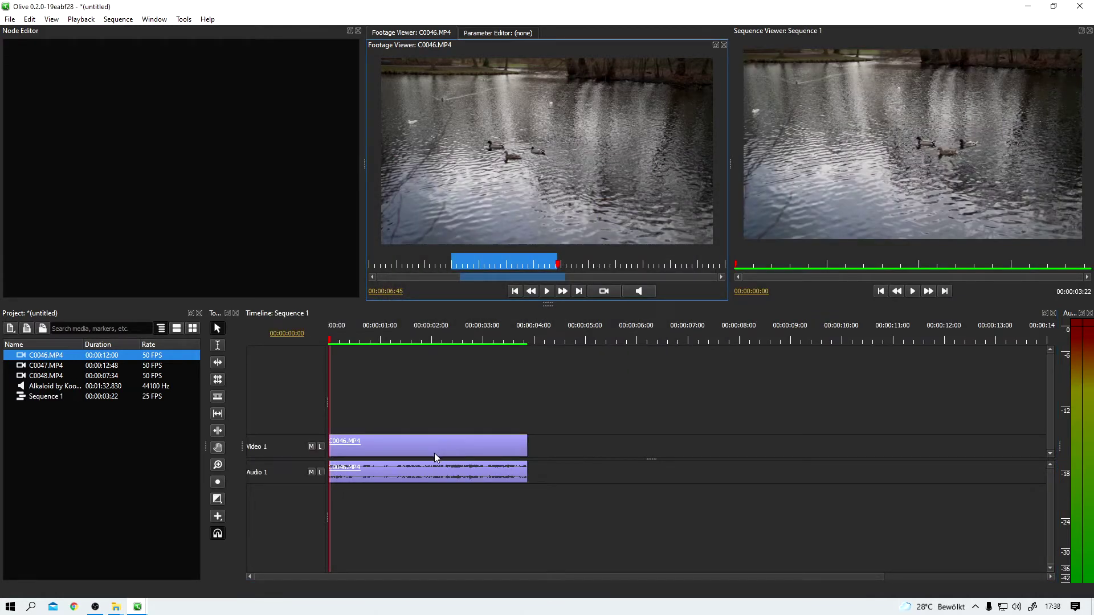
# Unlink C0046.MP4's video from its audio with Edit > Link/Unlink
pyautogui.click(47, 396)
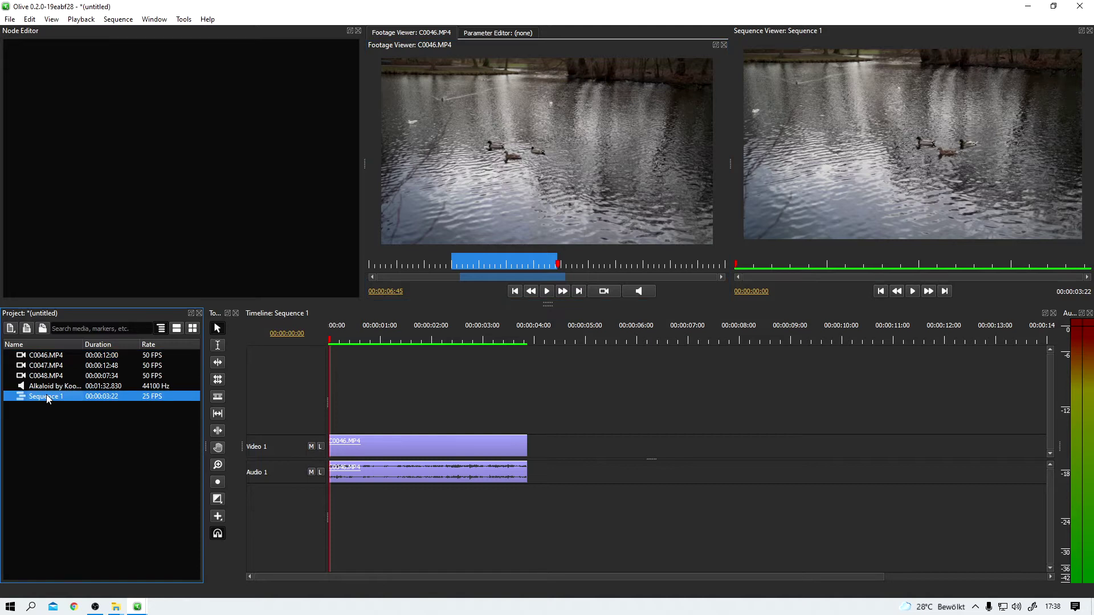
pyautogui.moveTo(408, 445); pyautogui.dragTo(431, 454)
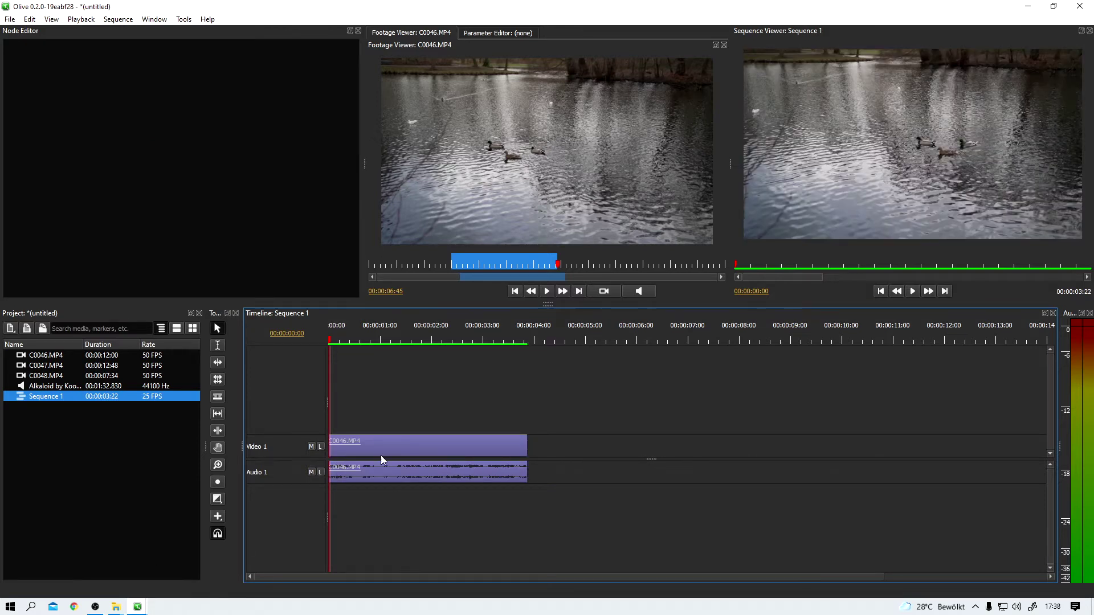
pyautogui.click(391, 441)
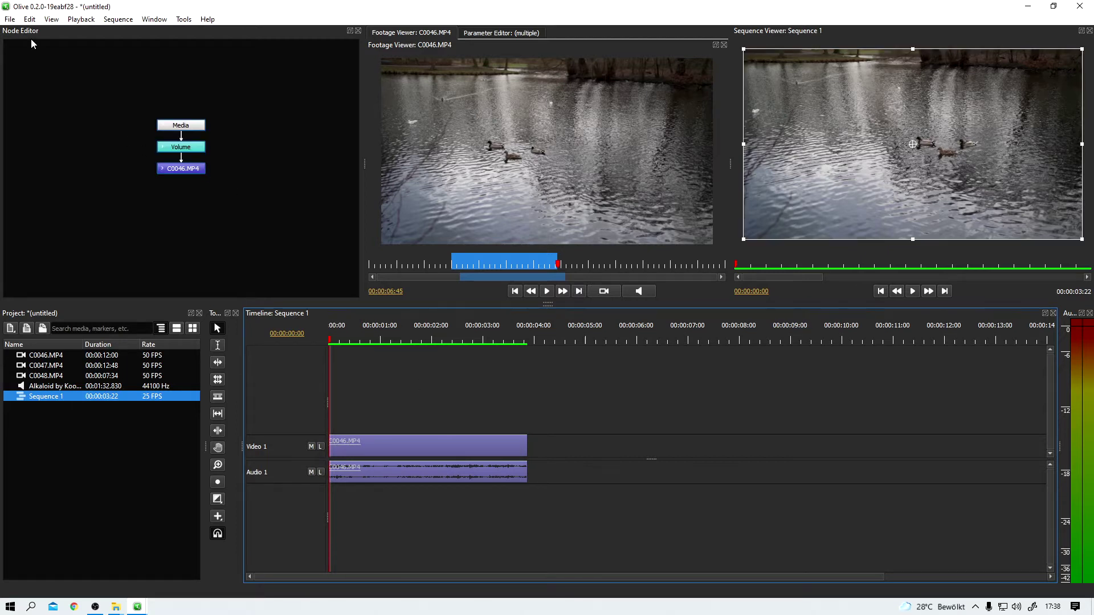
pyautogui.click(30, 20)
pyautogui.moveTo(53, 19)
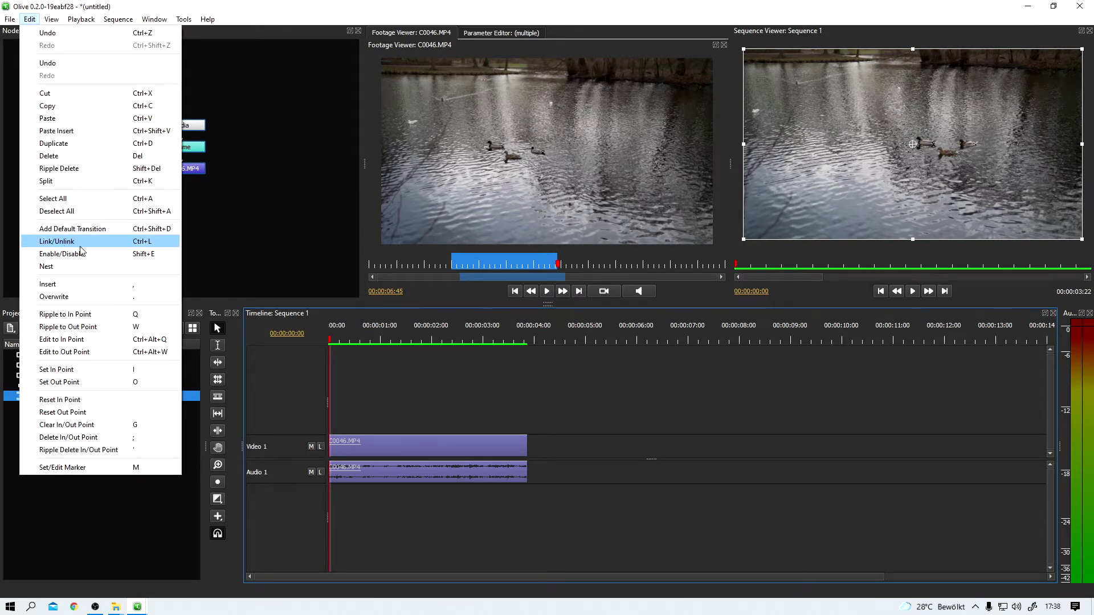
pyautogui.click(116, 244)
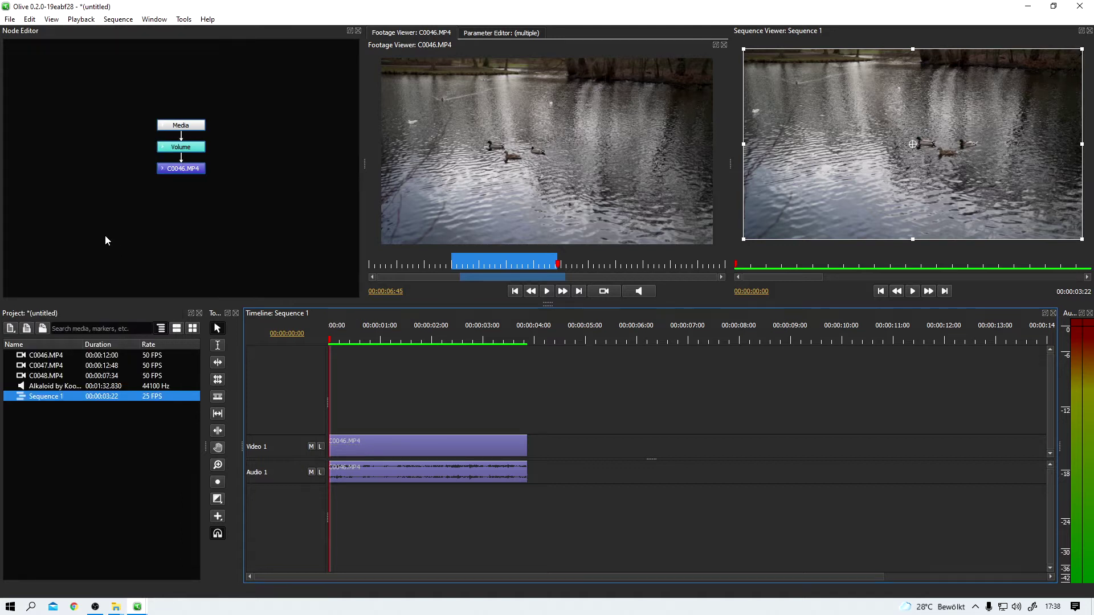
pyautogui.click(518, 415)
# Test-move the separated audio and video clips, then return them to 00:00
pyautogui.moveTo(493, 470); pyautogui.dragTo(693, 472)
pyautogui.moveTo(499, 448); pyautogui.dragTo(590, 445)
pyautogui.moveTo(640, 473); pyautogui.dragTo(385, 475)
pyautogui.moveTo(450, 445); pyautogui.dragTo(358, 443)
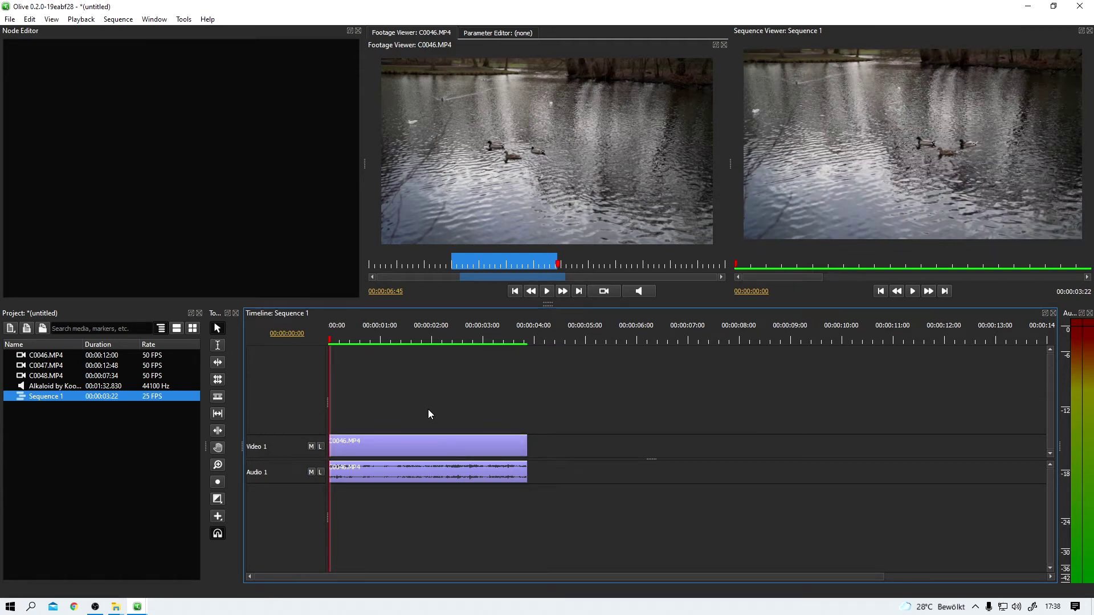
pyautogui.moveTo(428, 409); pyautogui.dragTo(448, 506)
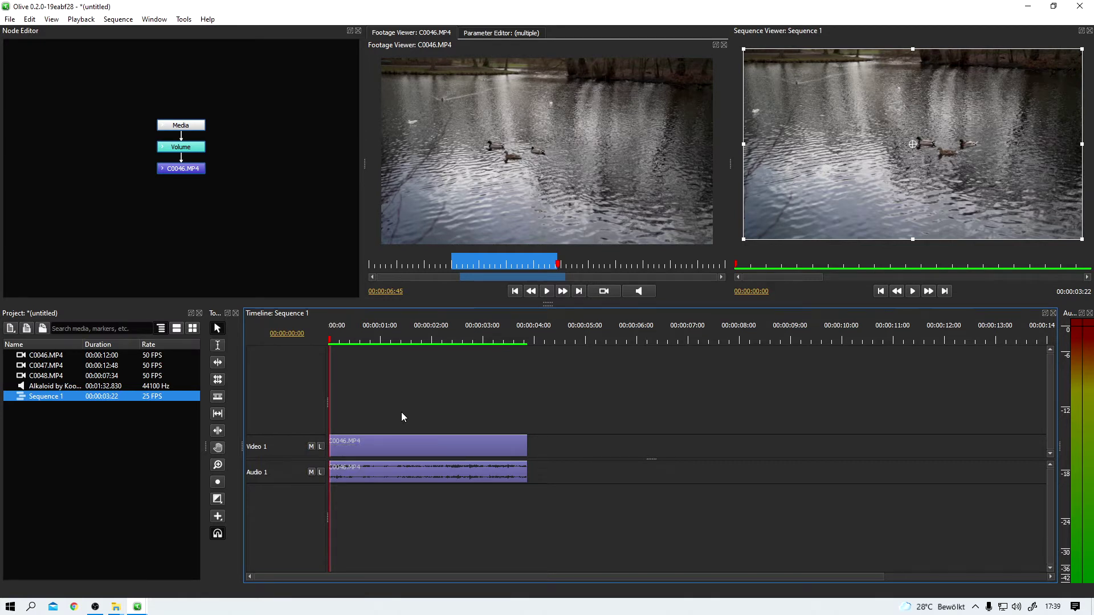
pyautogui.click(512, 450)
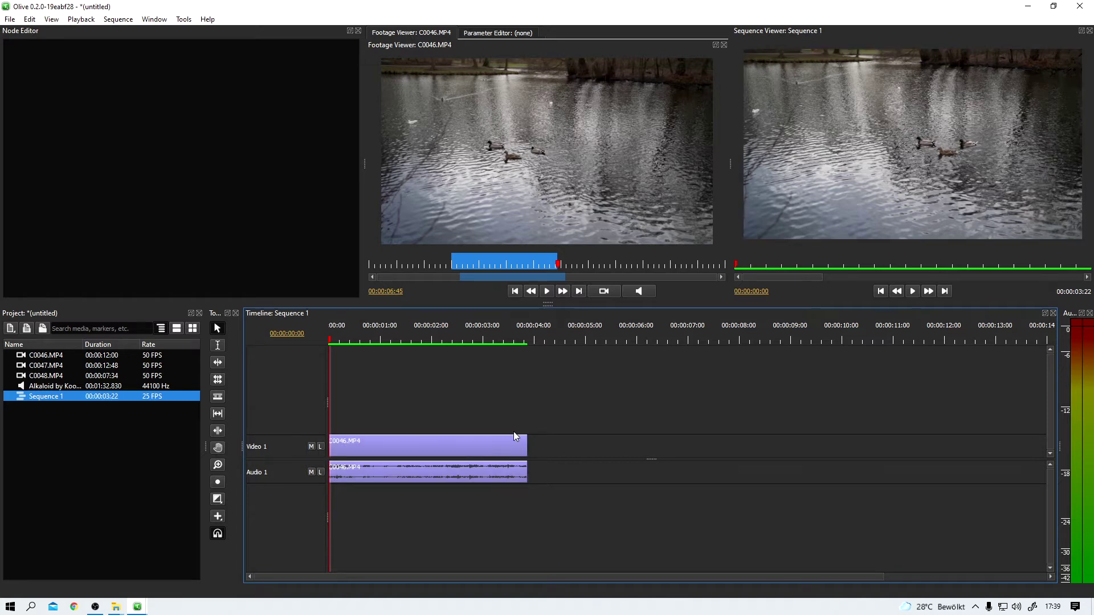
pyautogui.moveTo(512, 450); pyautogui.dragTo(420, 451)
# Replace C0046's own audio with the Alkaloid music on a taller Audio 1 track, then play it back
pyautogui.rightClick(472, 473)
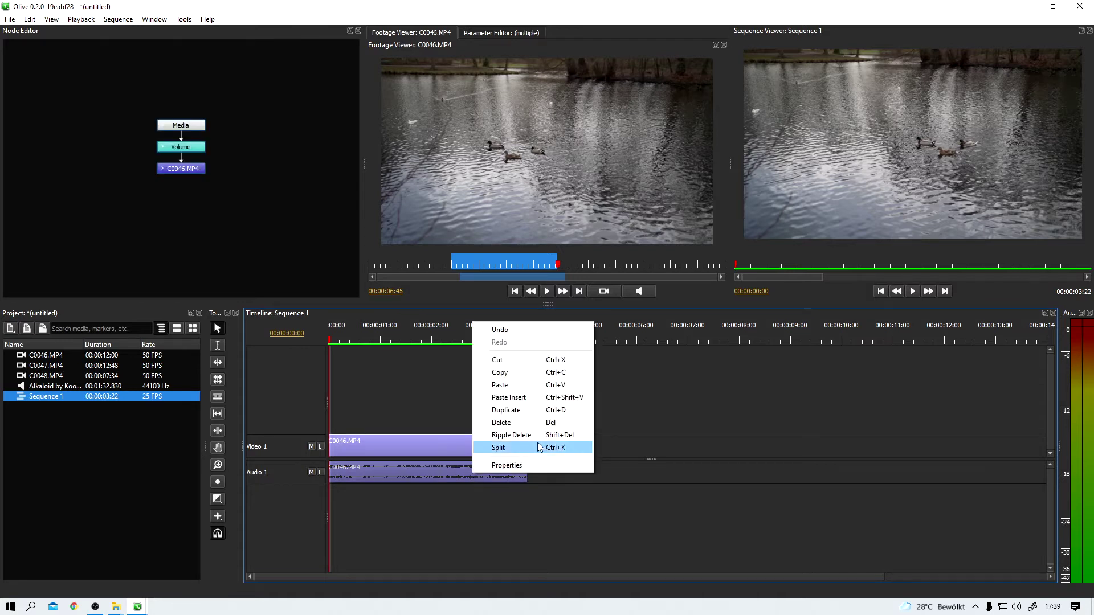
pyautogui.click(502, 422)
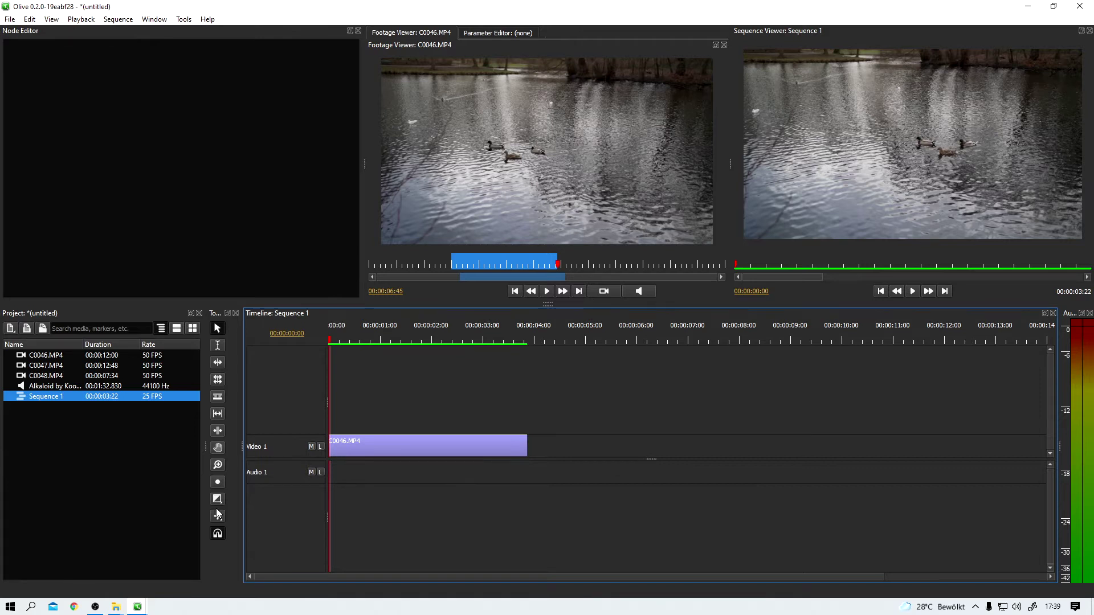
pyautogui.moveTo(53, 387); pyautogui.dragTo(362, 482)
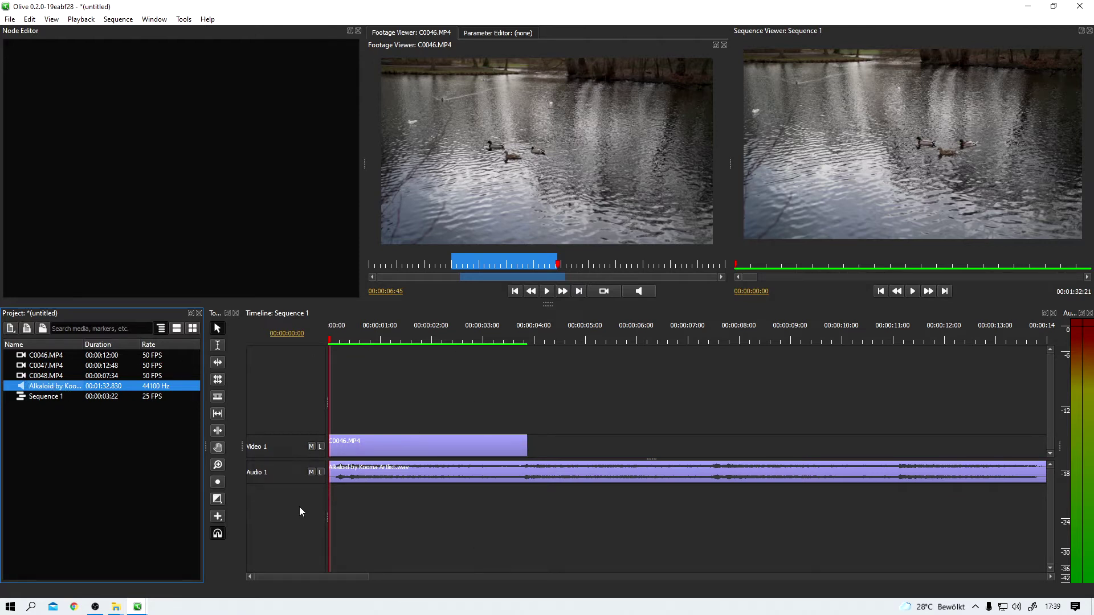
pyautogui.click(305, 484)
pyautogui.moveTo(305, 484); pyautogui.dragTo(320, 558)
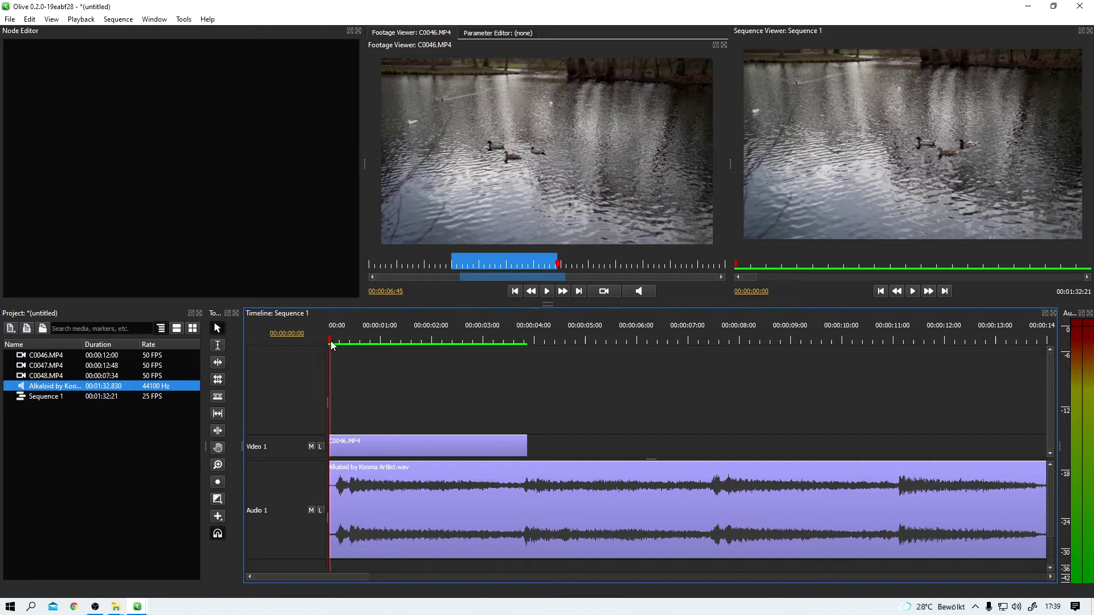
pyautogui.click(913, 291)
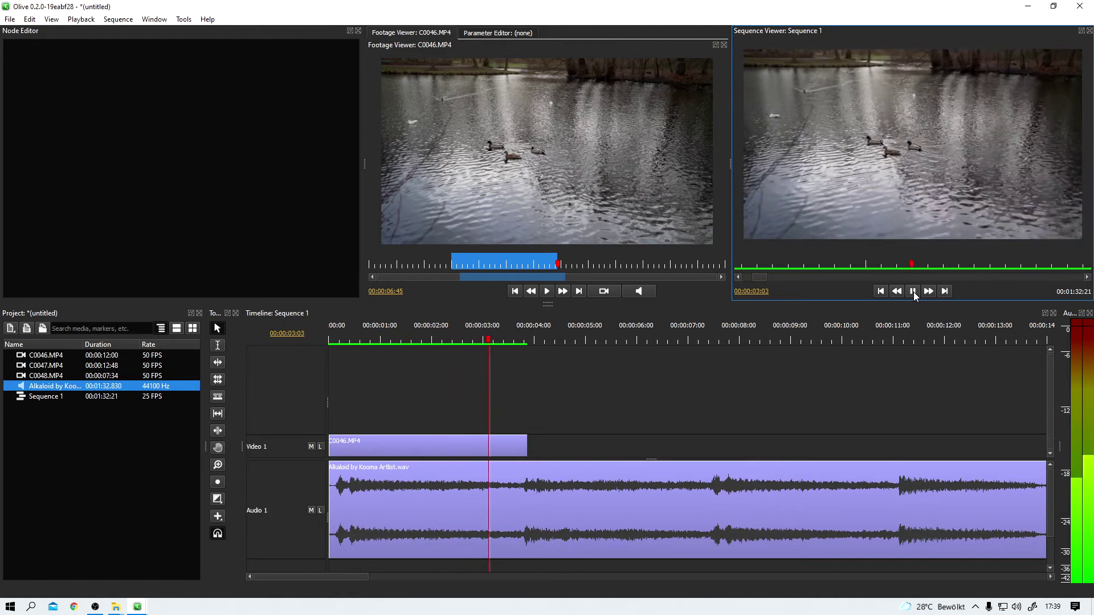
pyautogui.click(913, 291)
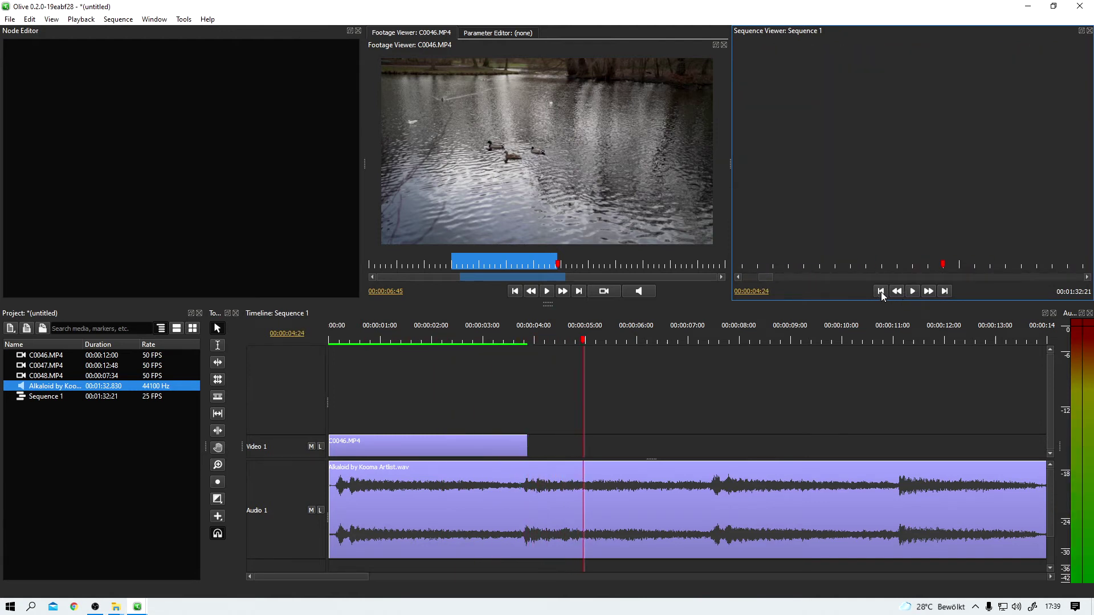
# Mark C0047 with an in point at 00:00:04:16 and out point at 00:00:07:09
pyautogui.doubleClick(22, 366)
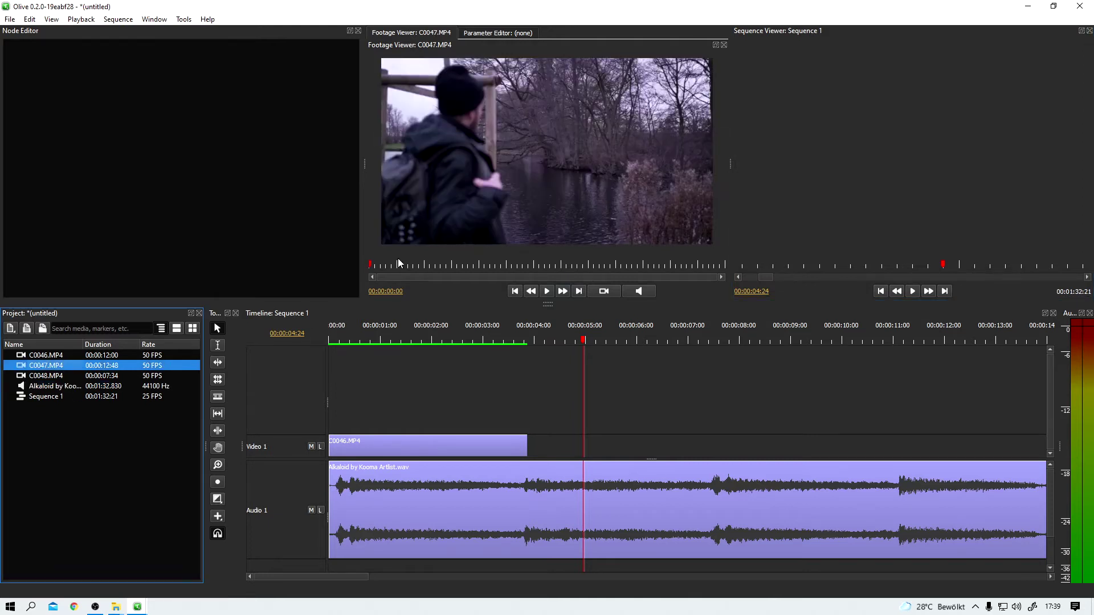
pyautogui.moveTo(399, 263); pyautogui.dragTo(565, 265)
pyautogui.press('i')
pyautogui.press('o')
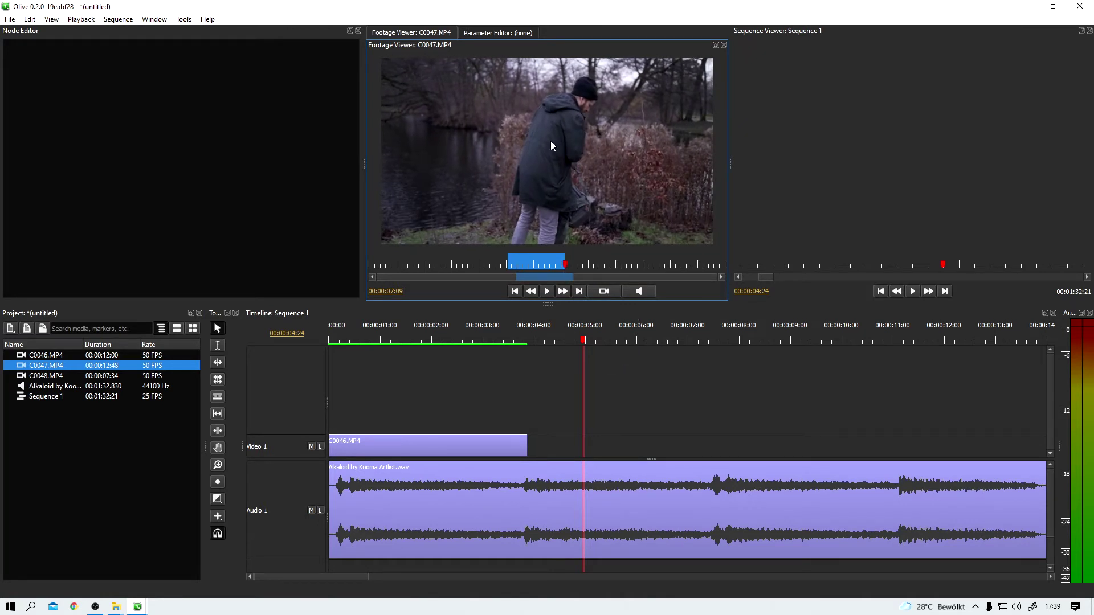
# Place only C0047's video after C0046 on Video 1, extending it to about 00:00:07:14
pyautogui.moveTo(548, 143); pyautogui.dragTo(601, 470)
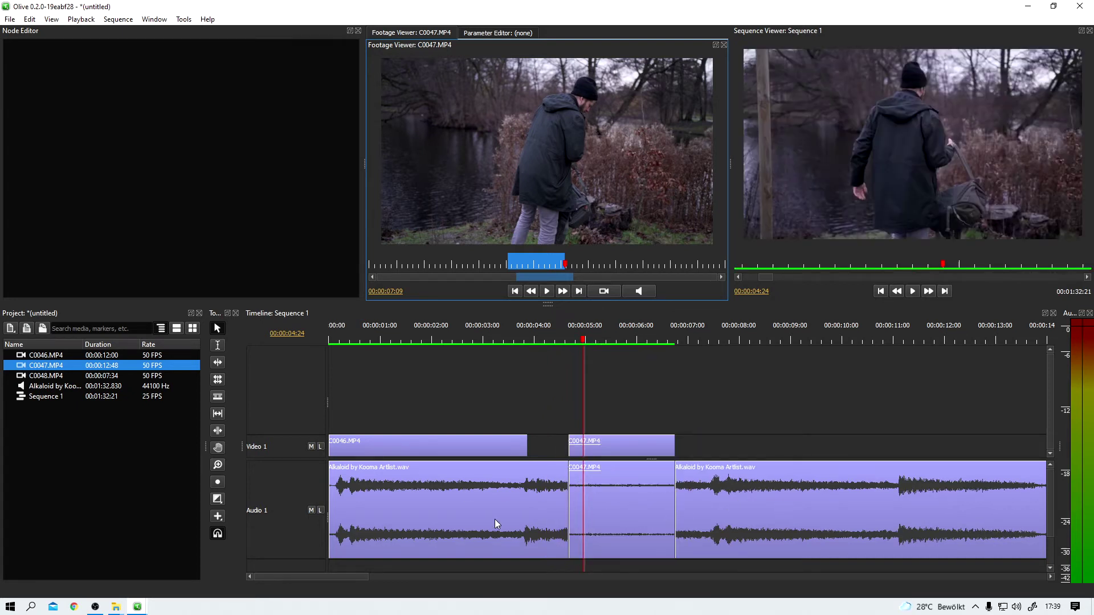
pyautogui.hotkey('ctrl', 'z')
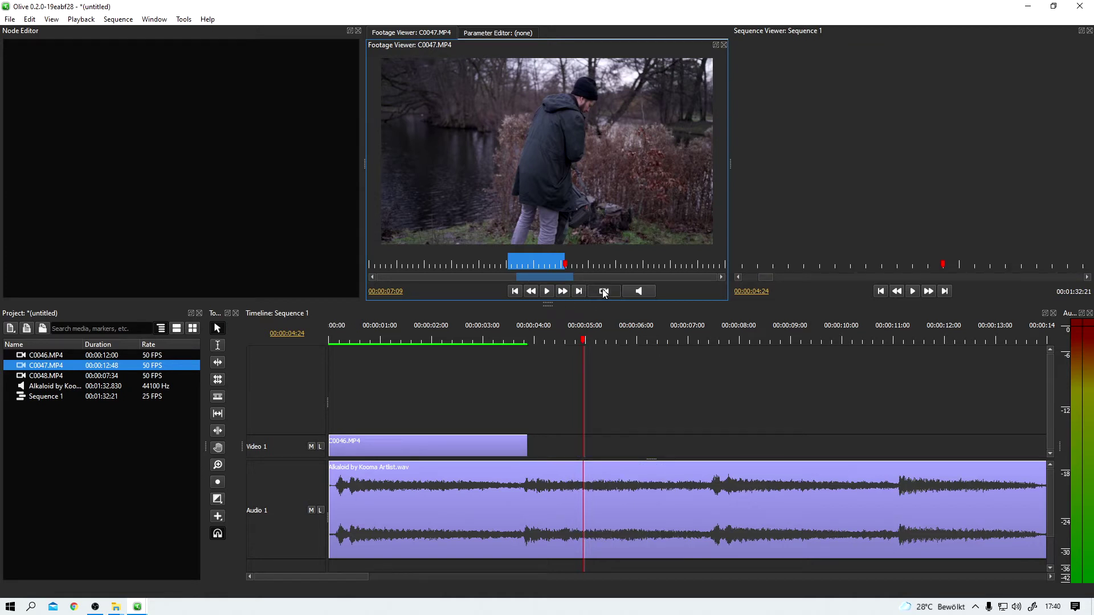
pyautogui.moveTo(603, 289); pyautogui.dragTo(528, 445)
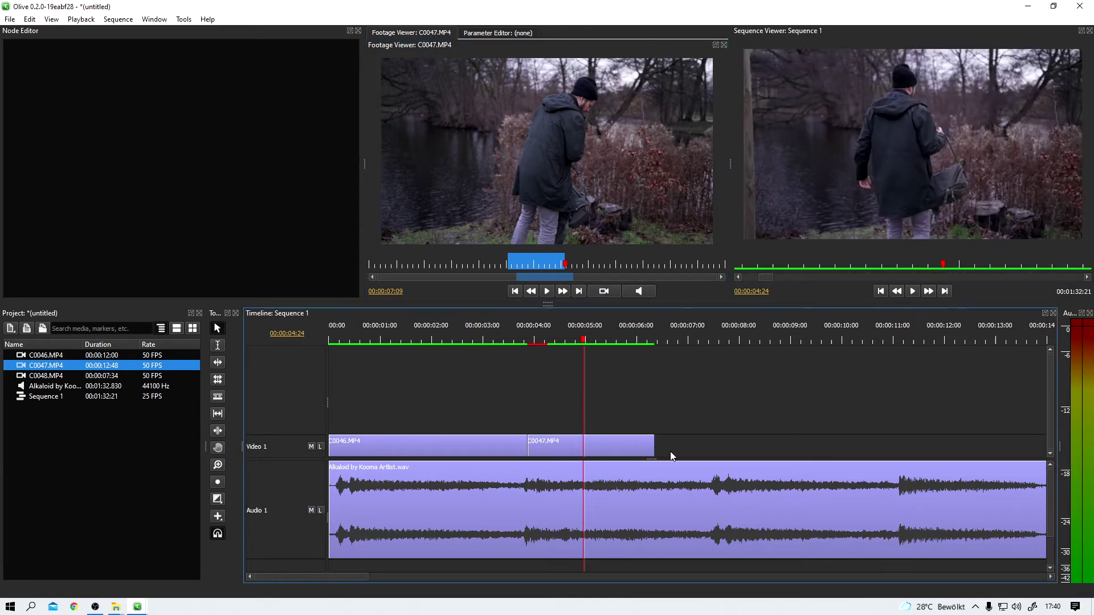
pyautogui.click(669, 341)
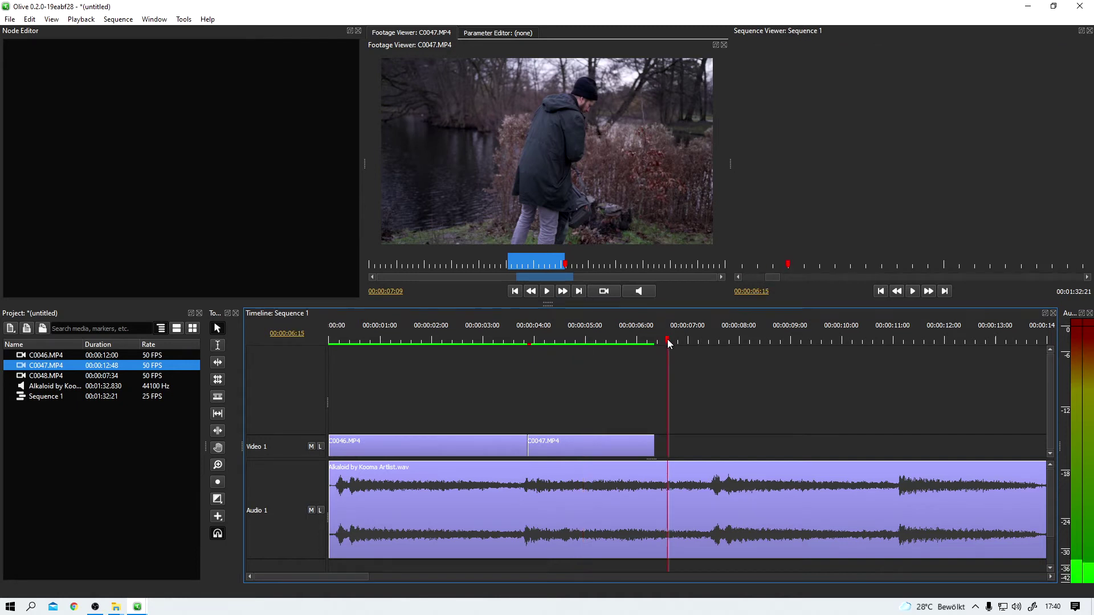
pyautogui.moveTo(671, 343); pyautogui.dragTo(718, 362)
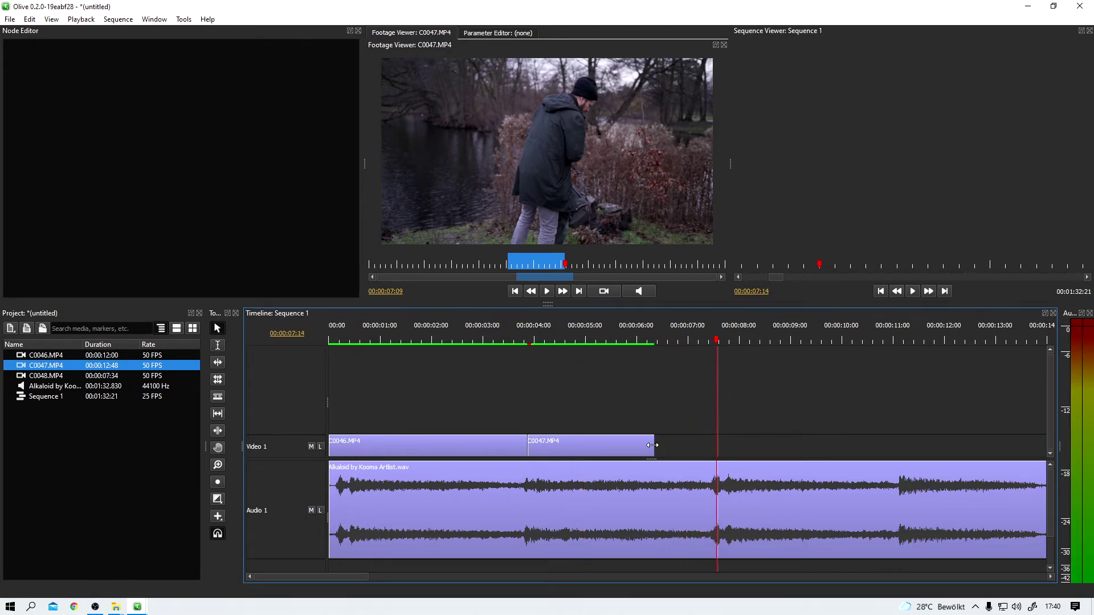
pyautogui.moveTo(653, 445); pyautogui.dragTo(717, 446)
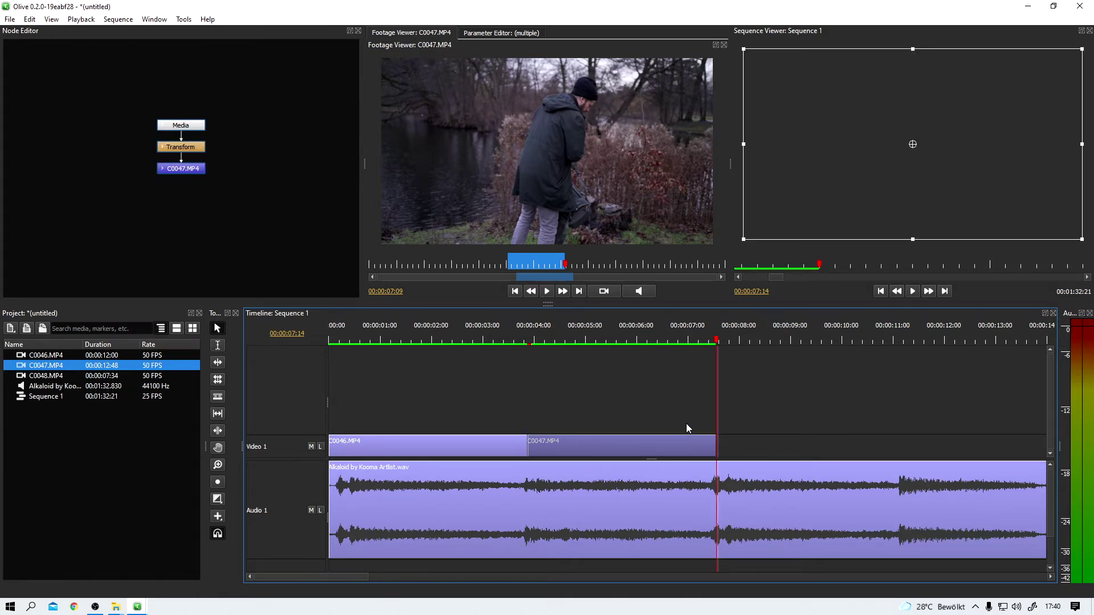
# Play the sequence from the start, then load C0048 and scrub to 00:00:03:06
pyautogui.click(881, 291)
pyautogui.press('space')
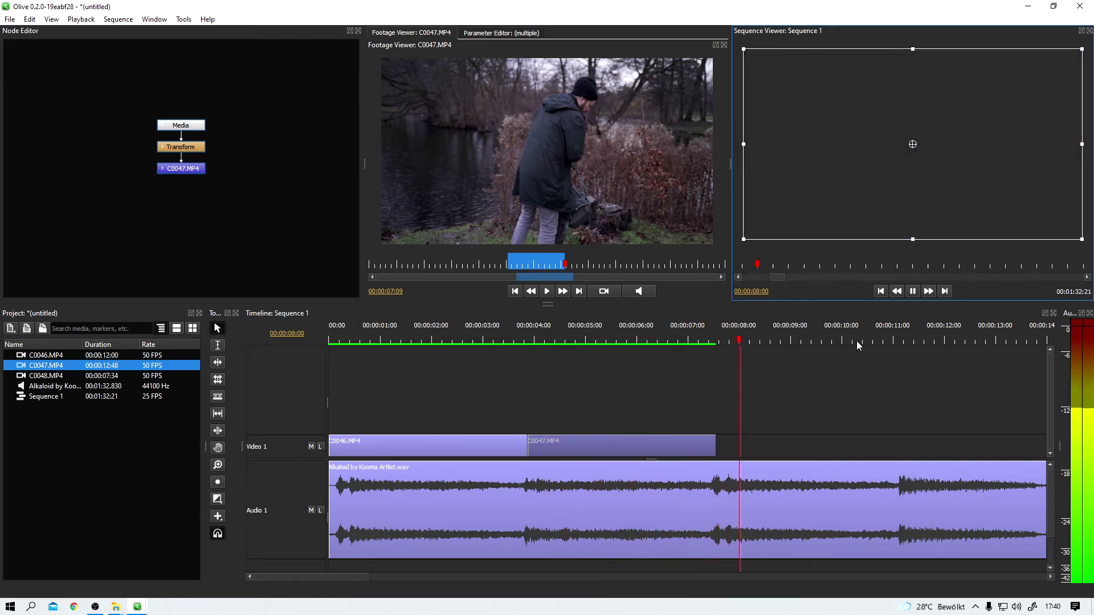
pyautogui.press('space')
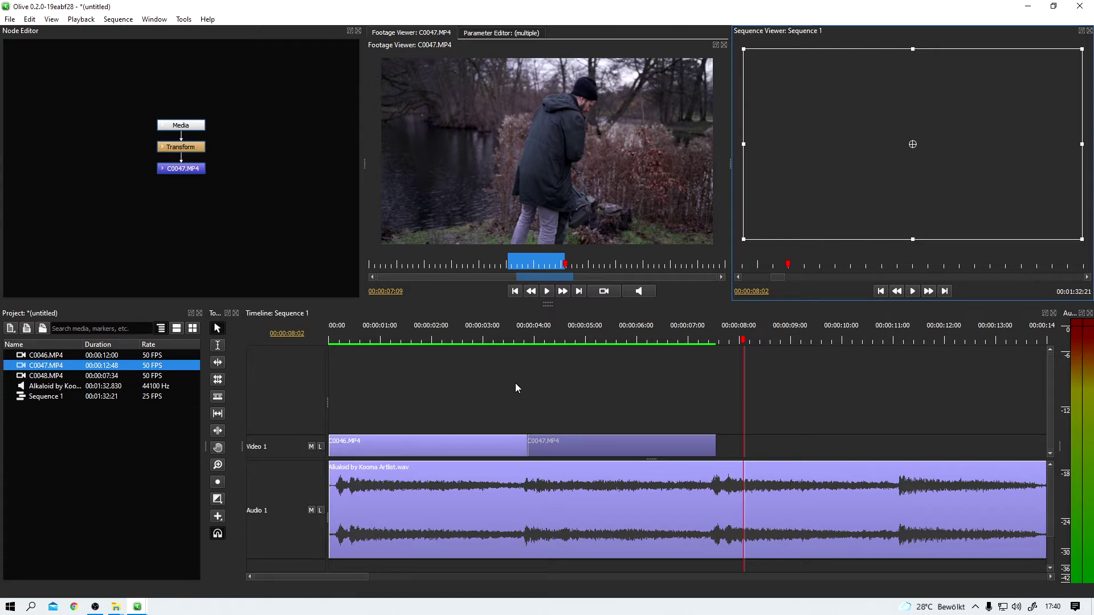
pyautogui.click(17, 376)
pyautogui.moveTo(422, 268); pyautogui.dragTo(521, 266)
# Mark C0048 out at 00:00:05:29, add its video after C0047, and extend it to about 00:00:11:00
pyautogui.press('i')
pyautogui.press('o')
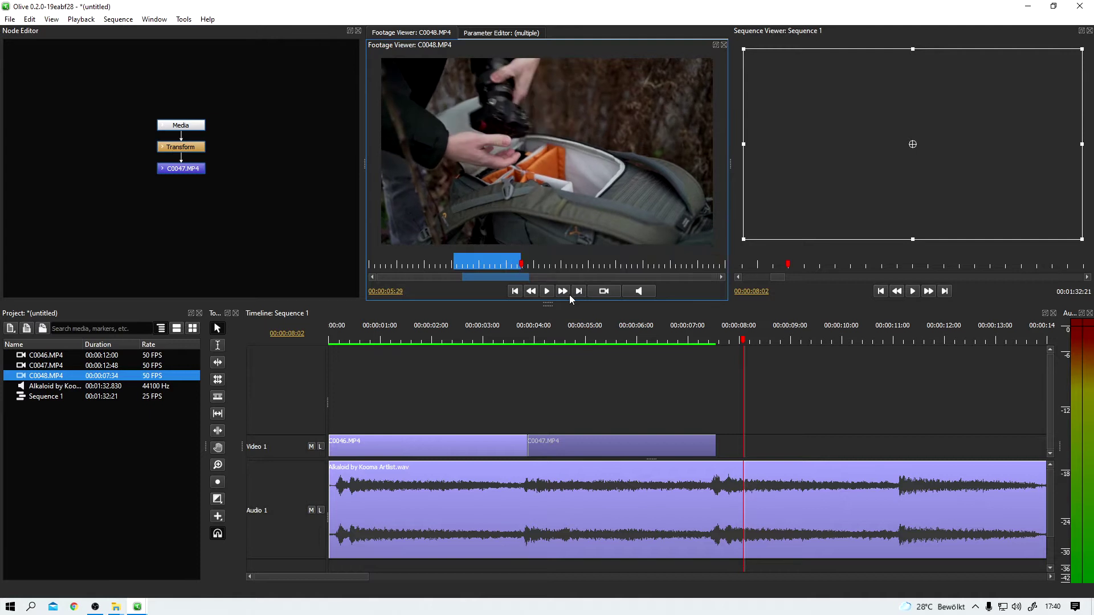
pyautogui.moveTo(604, 292); pyautogui.dragTo(719, 449)
pyautogui.moveTo(852, 447); pyautogui.dragTo(896, 453)
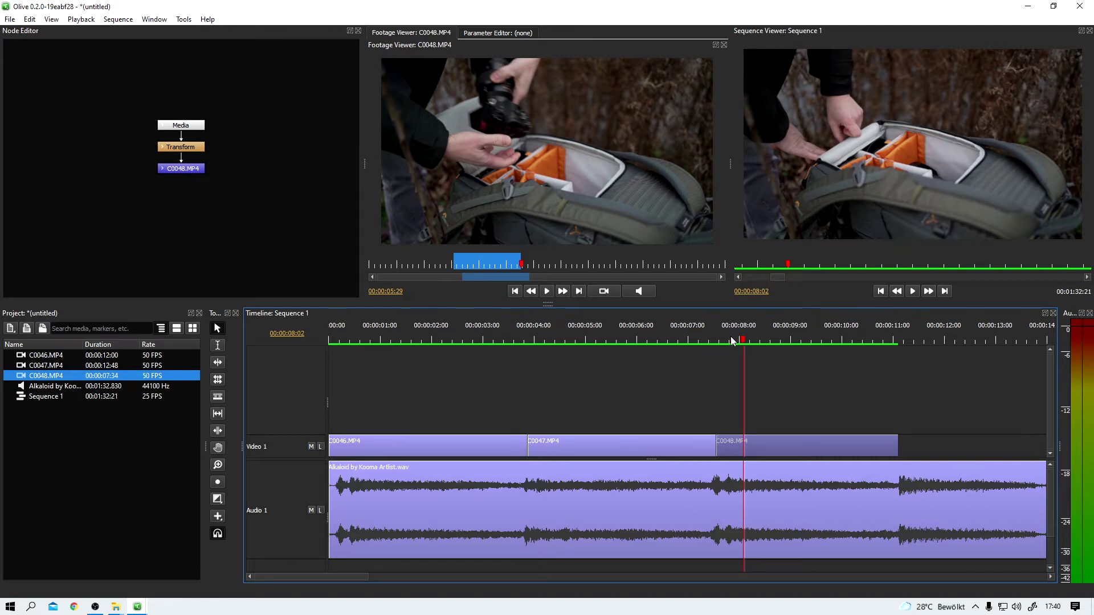
pyautogui.click(774, 381)
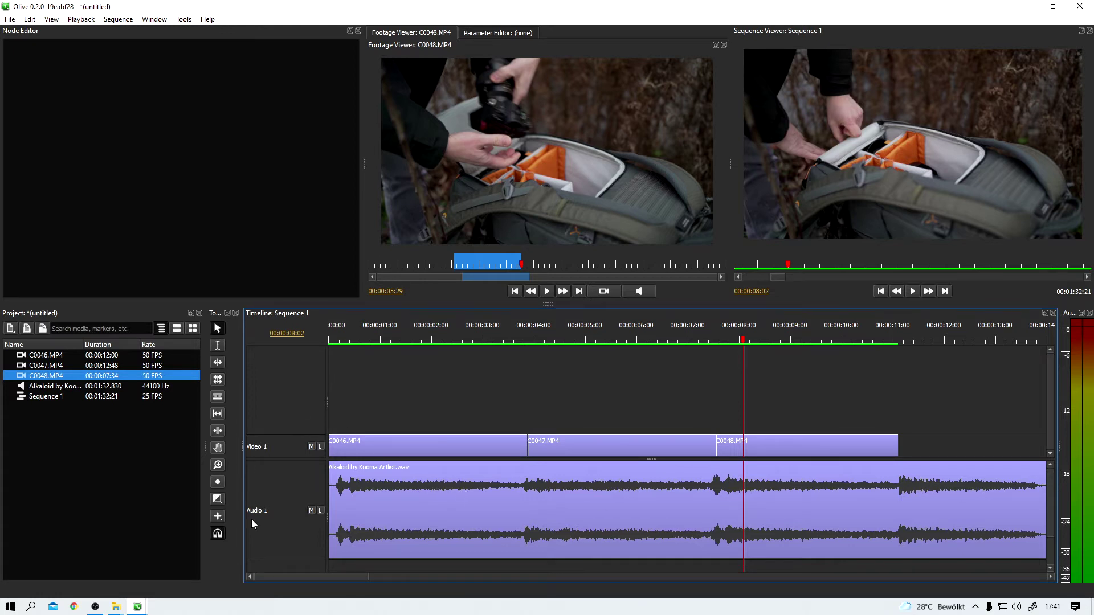
pyautogui.click(219, 533)
pyautogui.moveTo(788, 448)
pyautogui.moveTo(788, 447); pyautogui.dragTo(834, 446)
pyautogui.click(660, 334)
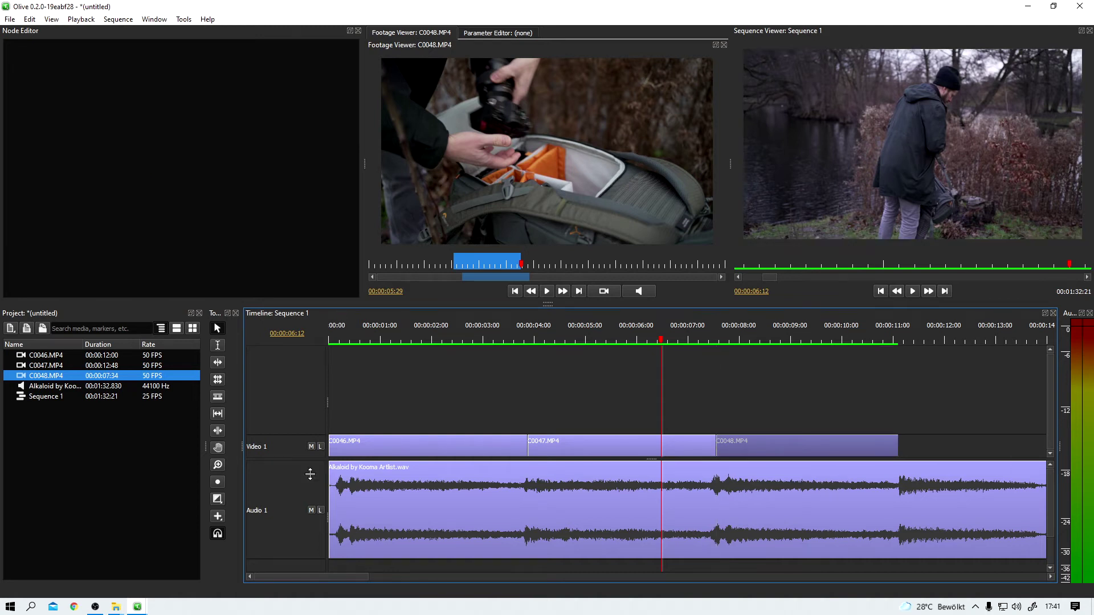
pyautogui.click(217, 534)
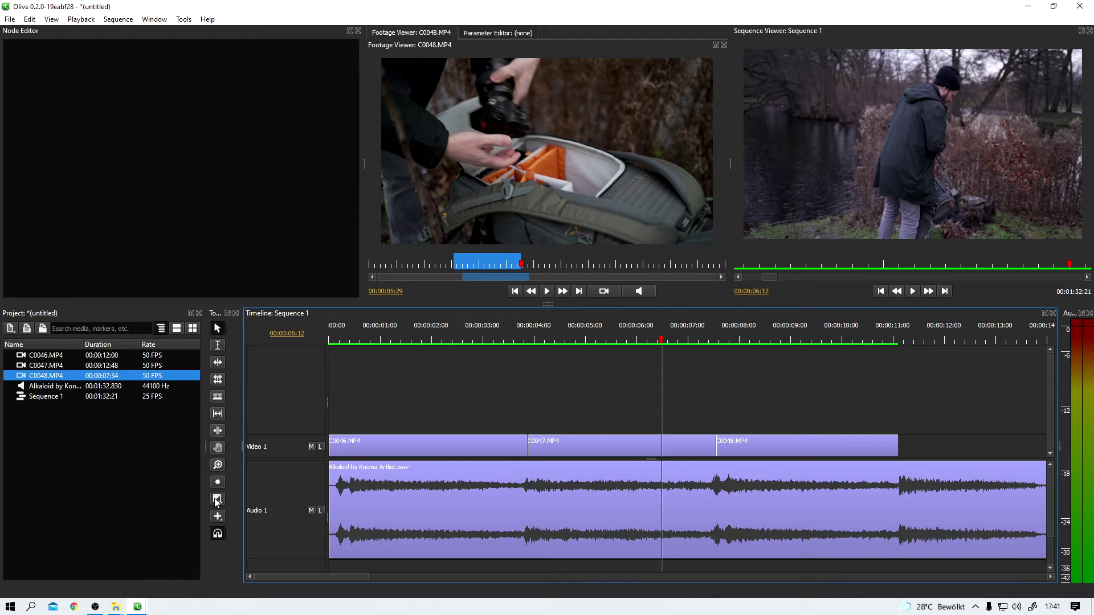
pyautogui.click(218, 398)
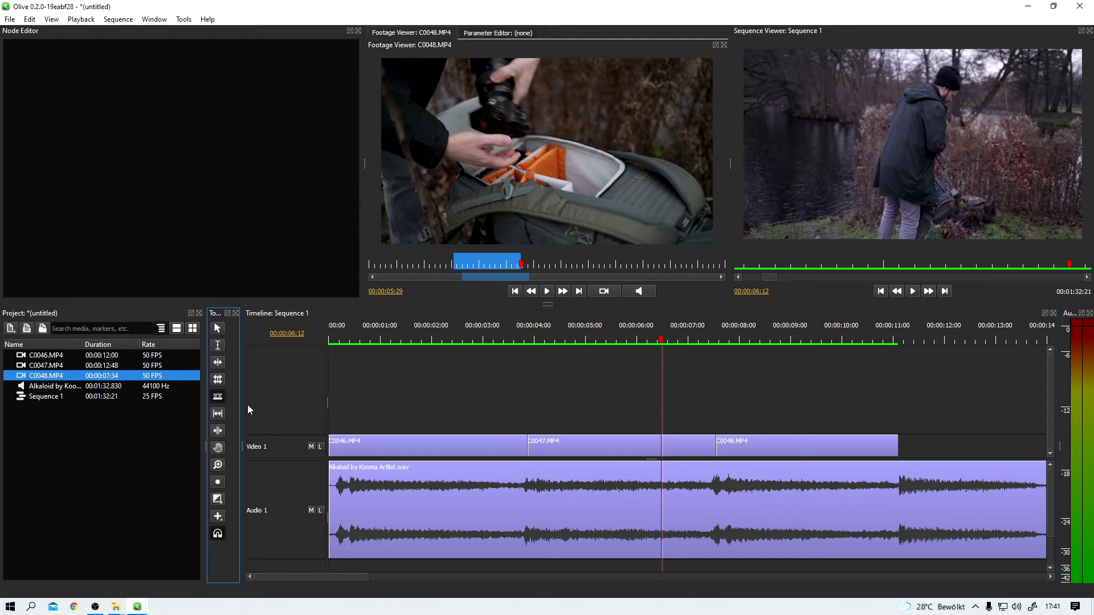
pyautogui.click(431, 448)
pyautogui.click(600, 448)
pyautogui.click(661, 509)
pyautogui.click(884, 501)
pyautogui.click(850, 448)
pyautogui.click(647, 448)
pyautogui.click(513, 448)
pyautogui.click(359, 448)
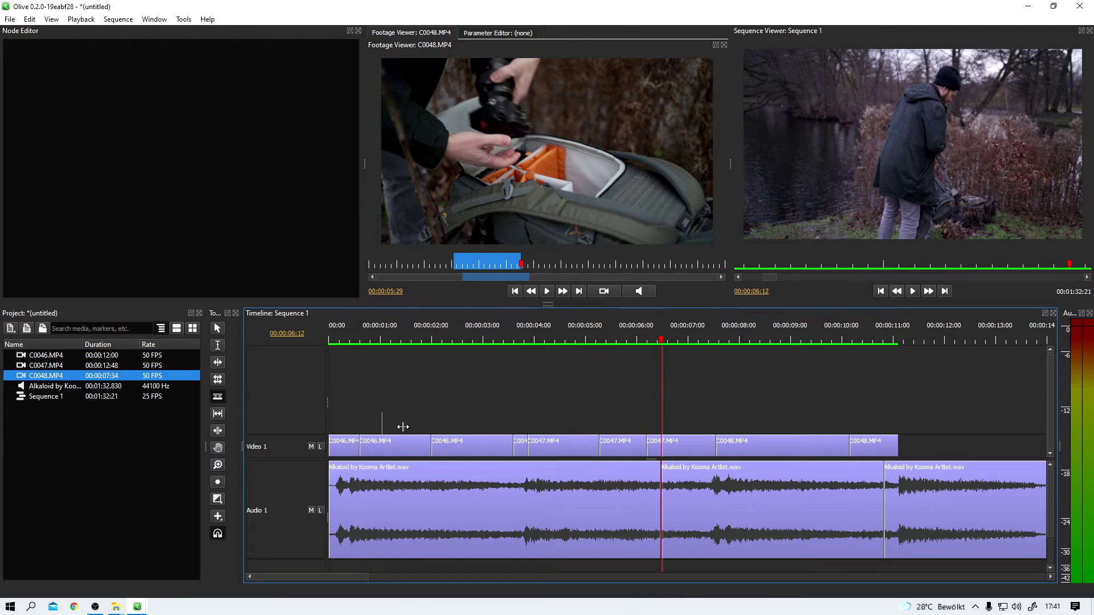
pyautogui.click(217, 330)
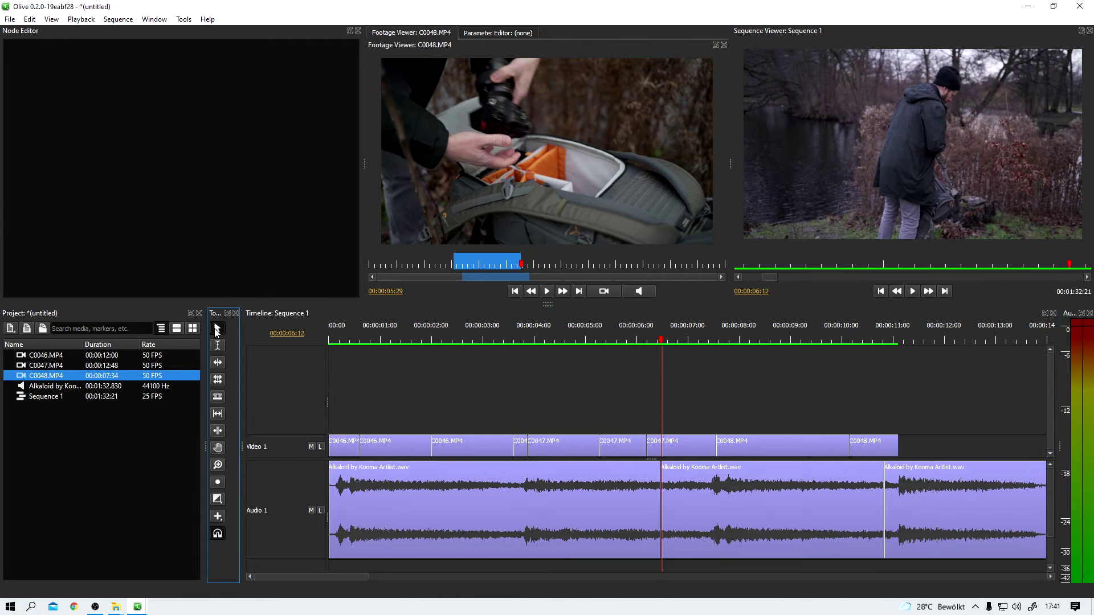
pyautogui.hotkey('ctrl', 'z')
pyautogui.hotkey('ctrl', 'z')
pyautogui.hotkey('ctrl', 'z')
pyautogui.hotkey('ctrl', 'z')
pyautogui.hotkey('ctrl', 'z')
pyautogui.hotkey('ctrl', 'z')
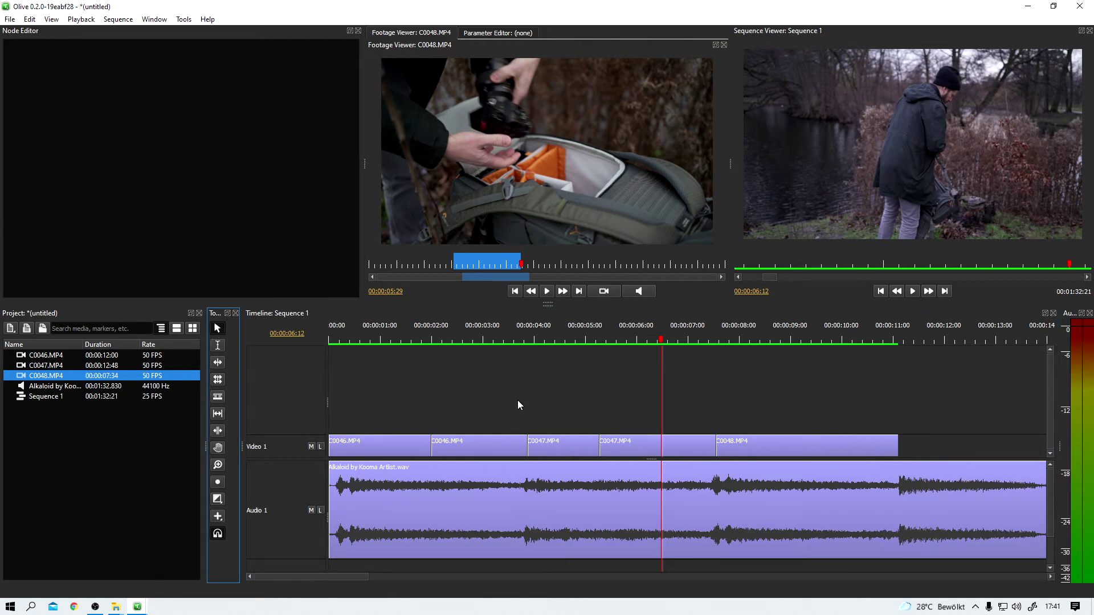
pyautogui.hotkey('ctrl', 'z')
pyautogui.hotkey('ctrl', 'z')
# Add a Cross Dissolve across the C0047/C0048 cut, undoing two misplaced attempts
pyautogui.click(222, 501)
pyautogui.moveTo(268, 506)
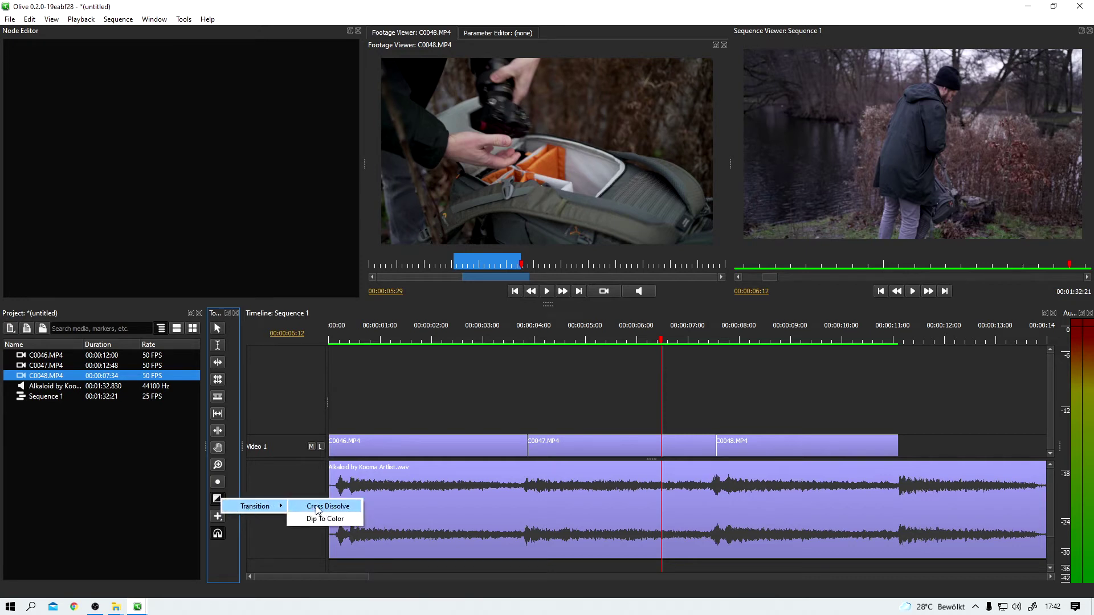
pyautogui.click(320, 509)
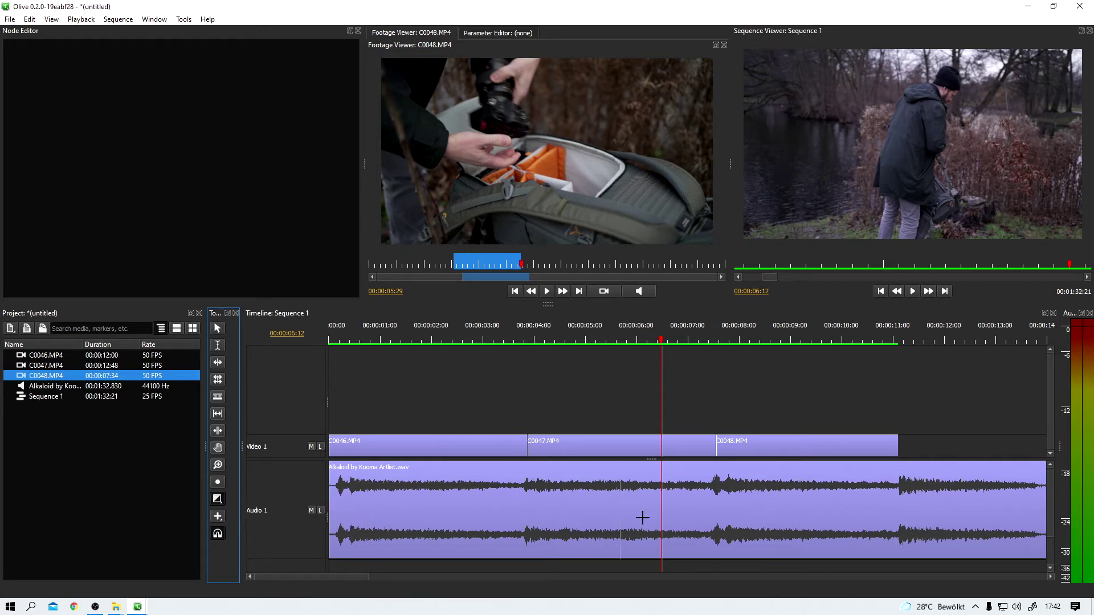
pyautogui.moveTo(527, 448); pyautogui.dragTo(560, 452)
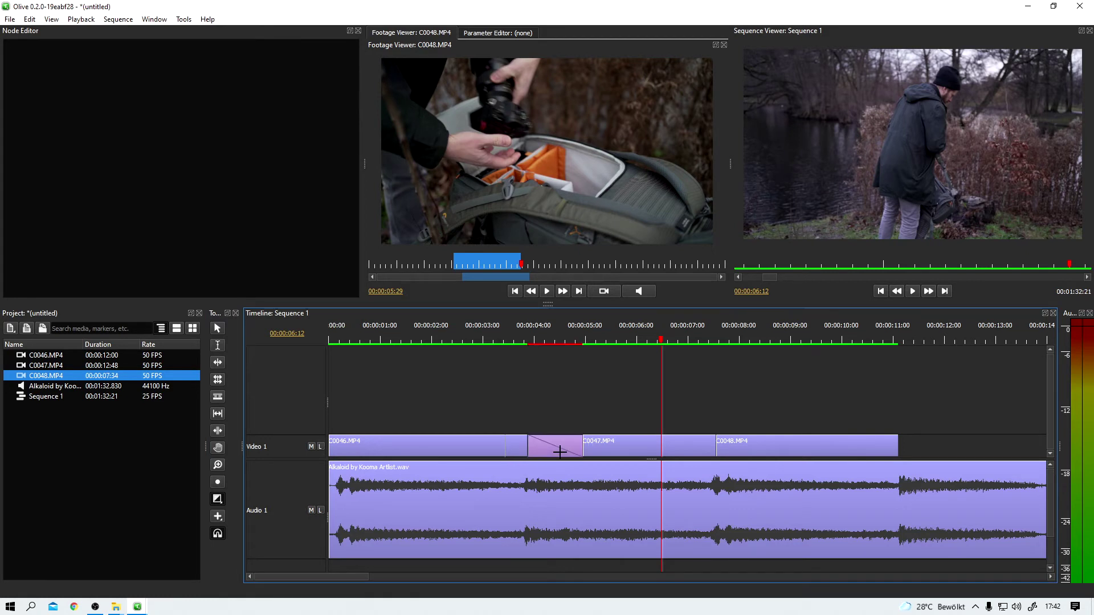
pyautogui.hotkey('ctrl', 'z')
pyautogui.moveTo(698, 444); pyautogui.dragTo(723, 450)
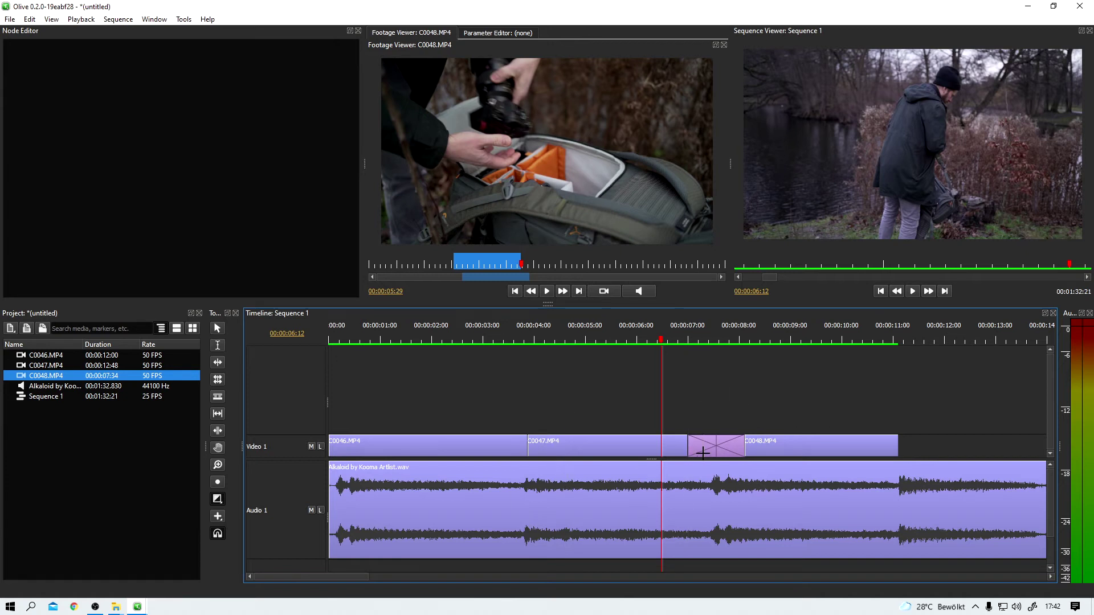
pyautogui.hotkey('ctrl', 'z')
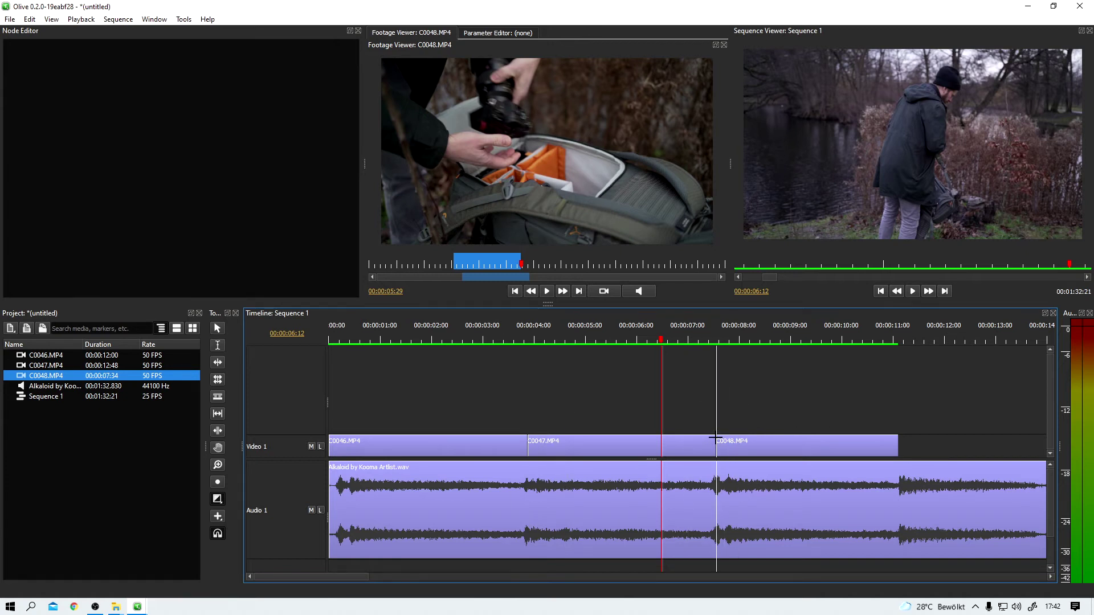
pyautogui.moveTo(715, 438)
pyautogui.mouseDown()
pyautogui.moveTo(736, 449)
pyautogui.moveTo(760, 538)
pyautogui.moveTo(755, 513)
pyautogui.mouseUp()
pyautogui.click(645, 341)
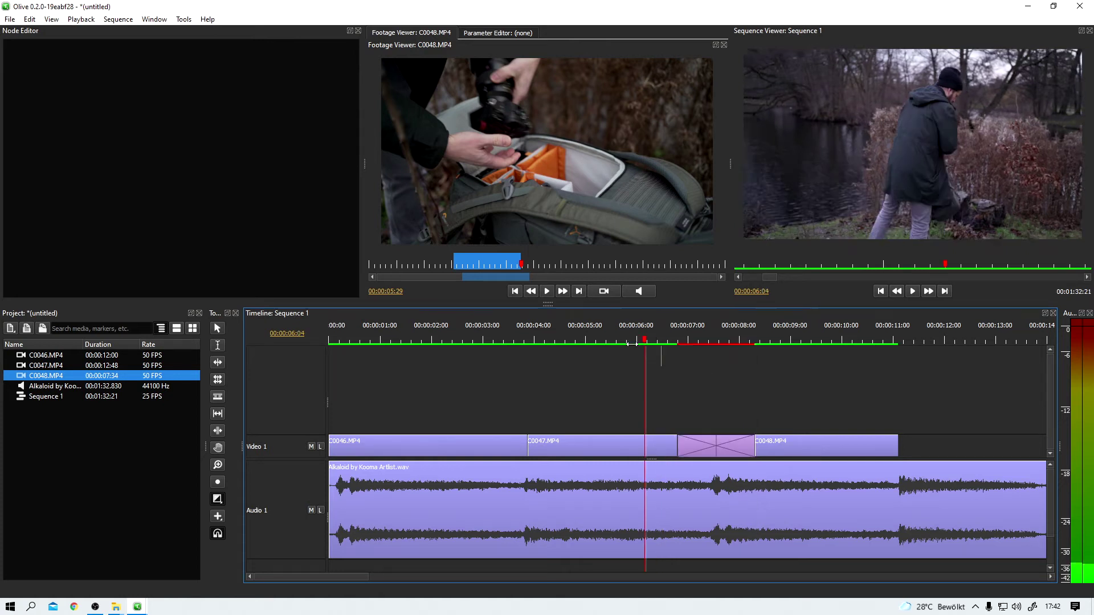
# Preview the cross dissolve by playing from 00:00:05:22
pyautogui.click(630, 342)
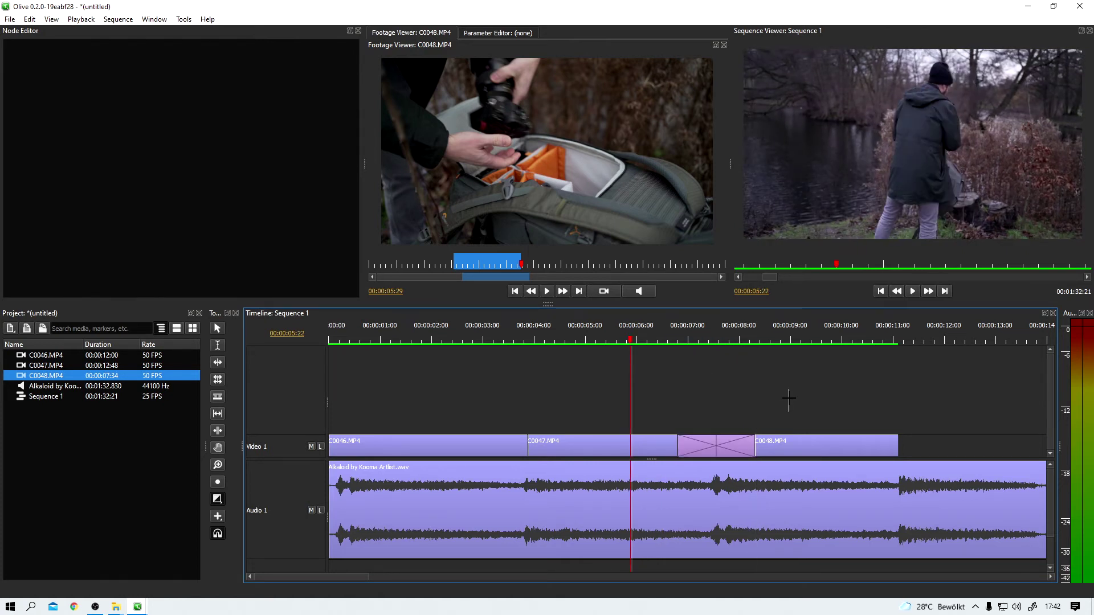
pyautogui.press('space')
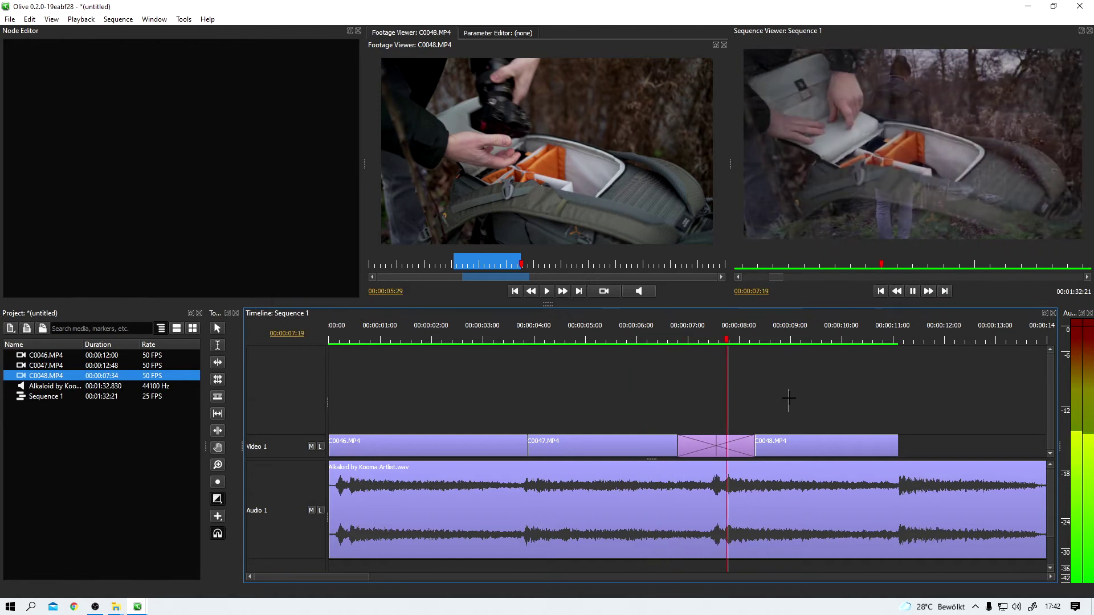
pyautogui.press('space')
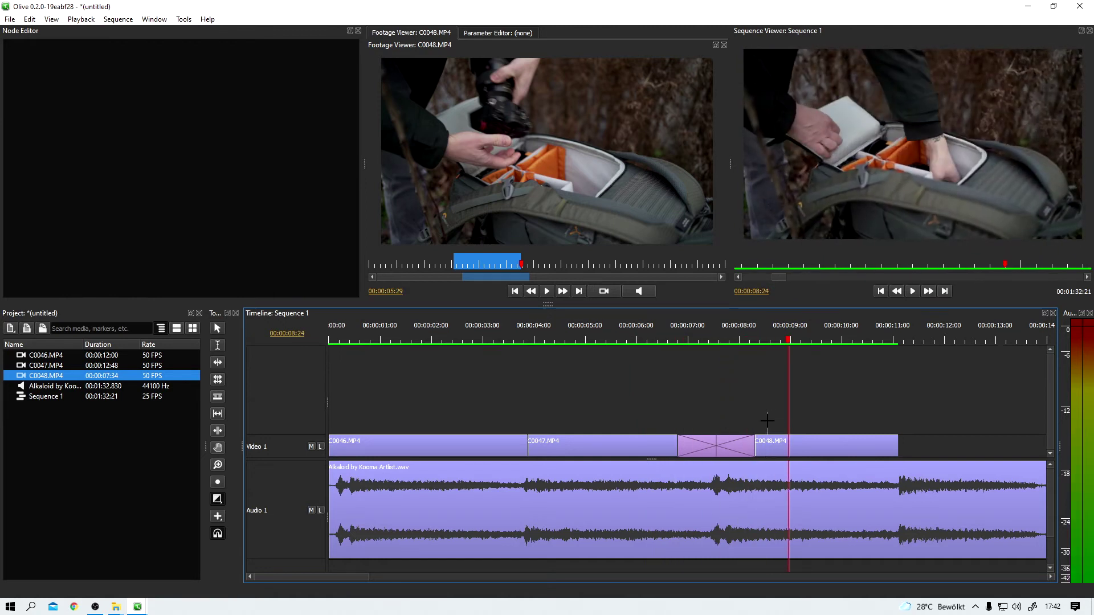
# Draw a Title clip on Video 2 from about 1 to 3.5 seconds
pyautogui.click(217, 518)
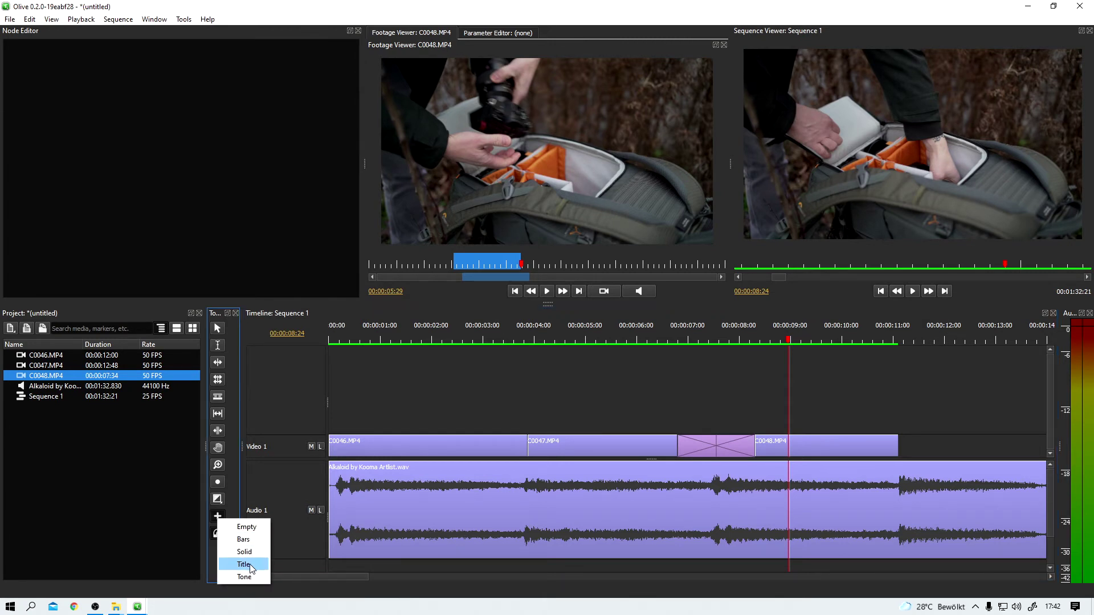
pyautogui.click(216, 515)
pyautogui.click(216, 515)
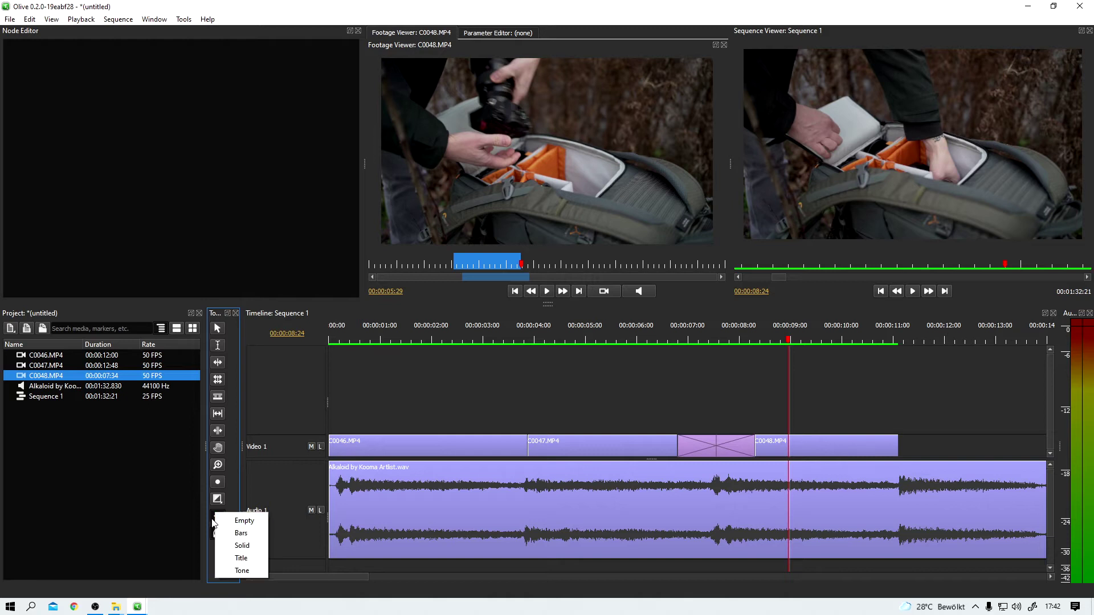
pyautogui.click(232, 534)
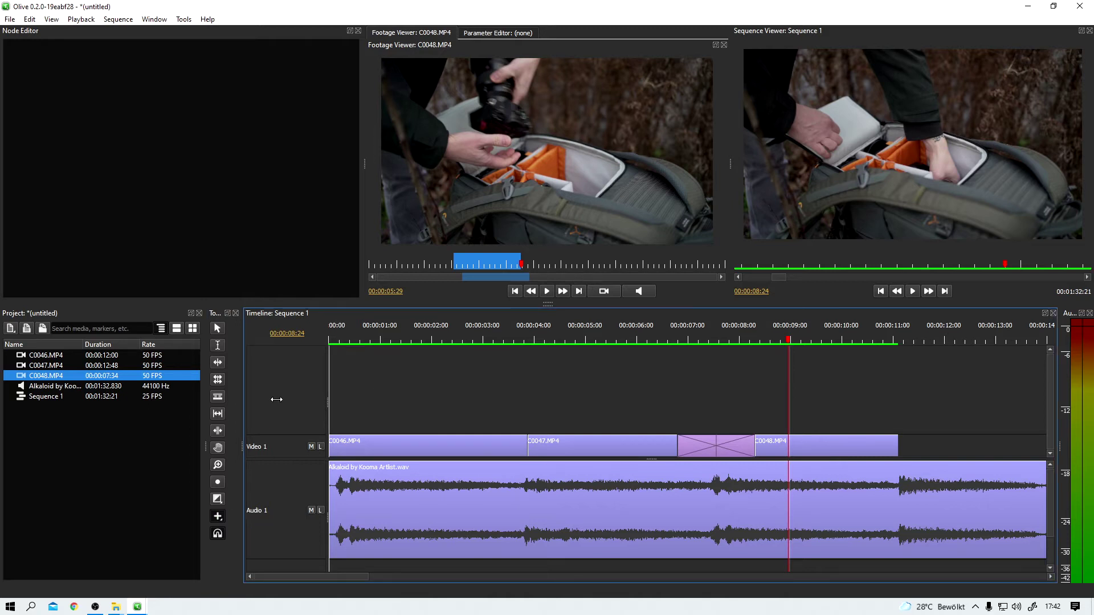
pyautogui.click(218, 517)
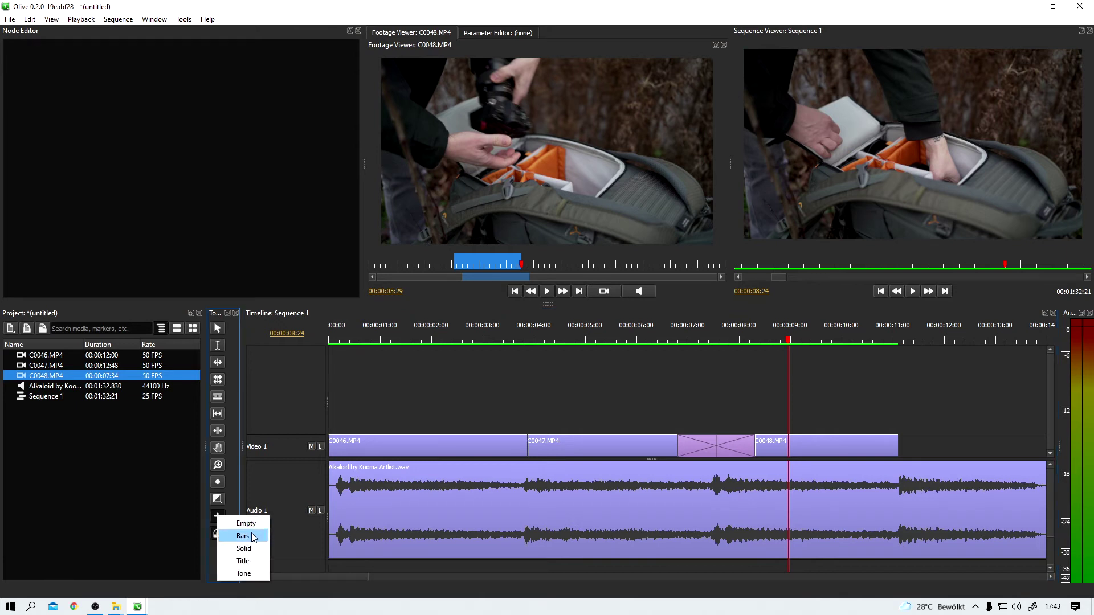
pyautogui.click(252, 560)
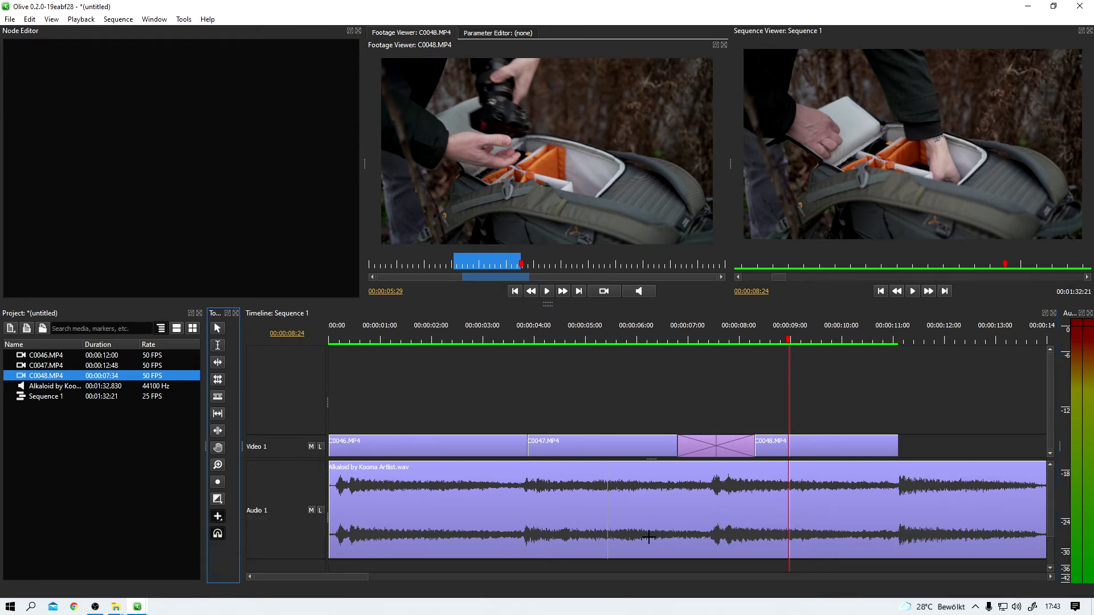
pyautogui.moveTo(378, 422); pyautogui.dragTo(508, 423)
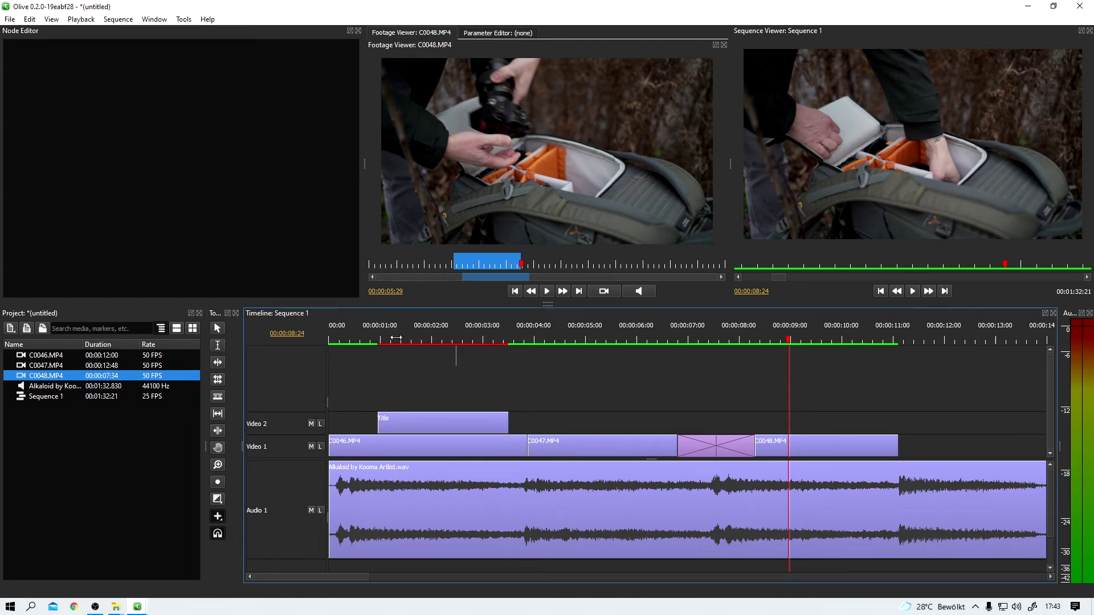
# Put the playhead at 00:00:01:20 and select the title clip for editing
pyautogui.click(420, 342)
pyautogui.moveTo(420, 344); pyautogui.dragTo(422, 344)
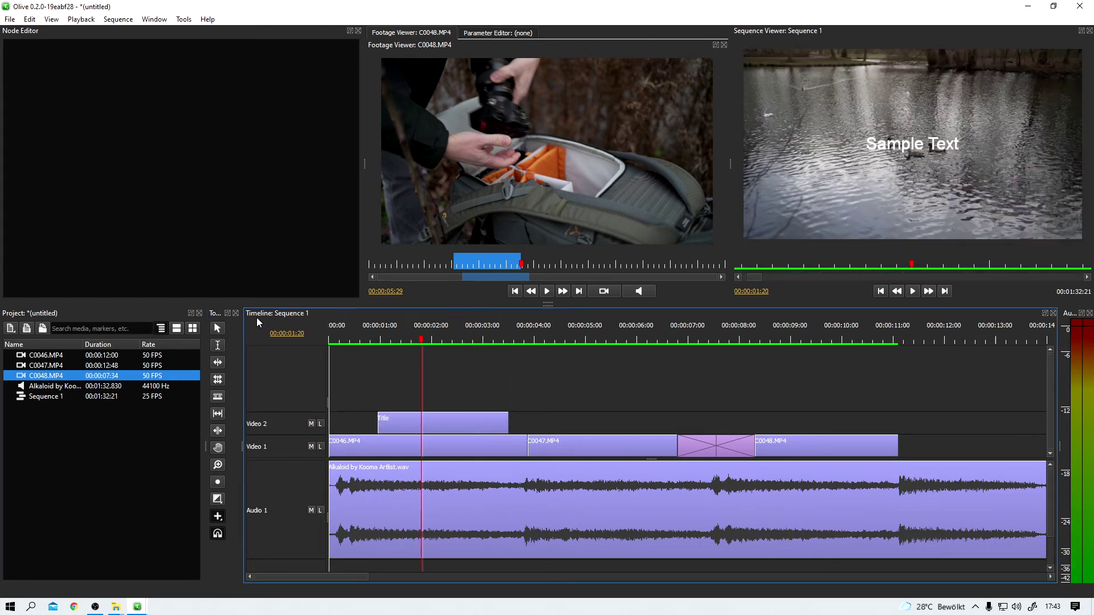
pyautogui.click(218, 330)
pyautogui.click(453, 422)
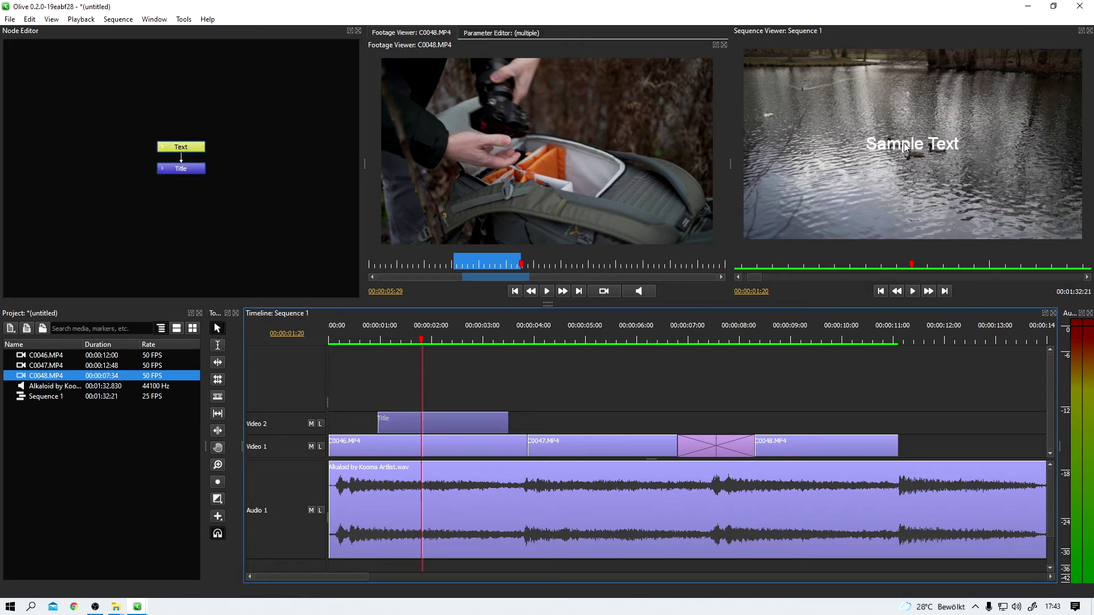
pyautogui.click(942, 147)
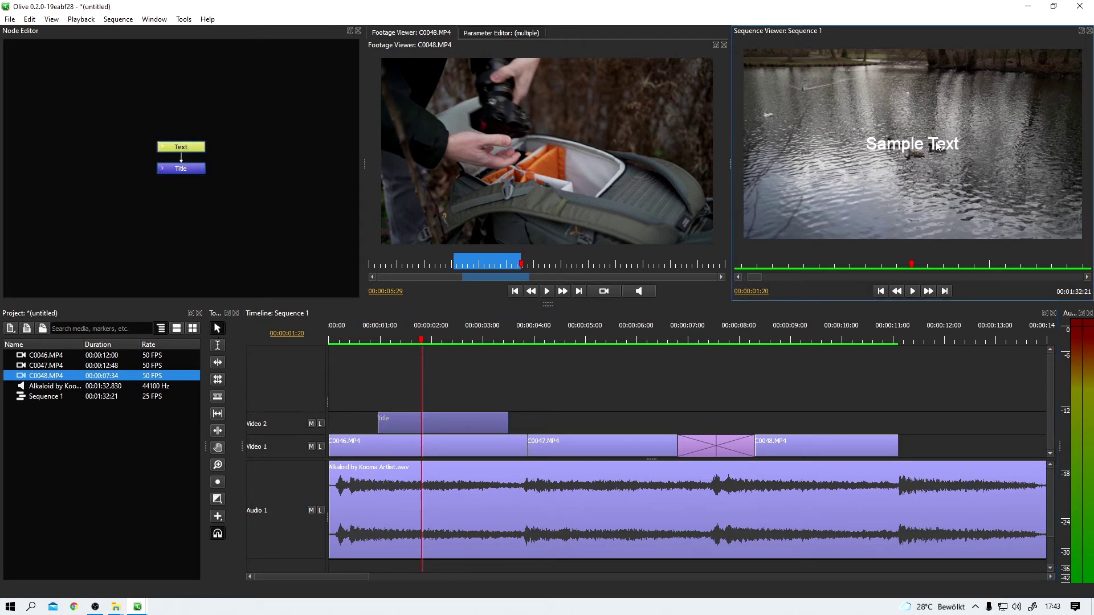
# Retype the title text as 'Simple Text' and move the playhead back to 00:00:01:11
pyautogui.click(490, 33)
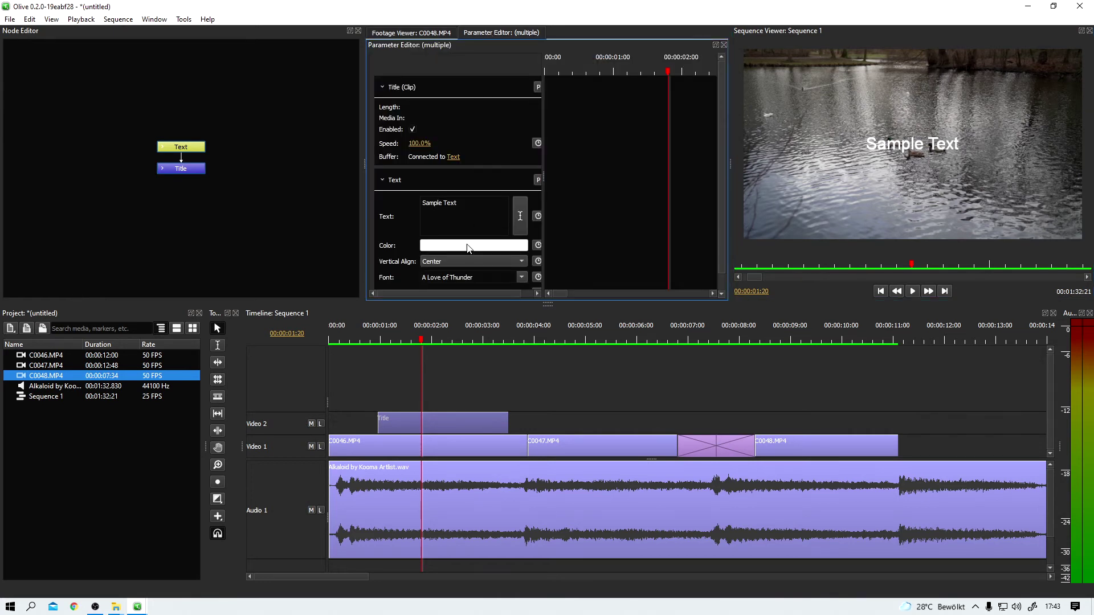
pyautogui.click(427, 203)
pyautogui.write('i')
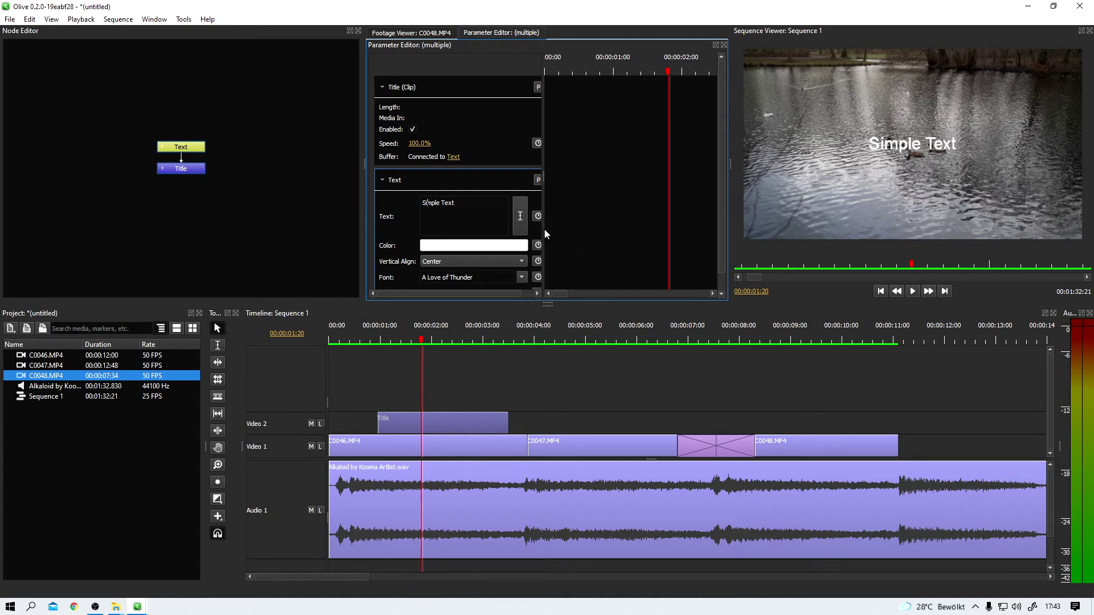
pyautogui.moveTo(542, 229); pyautogui.dragTo(554, 229)
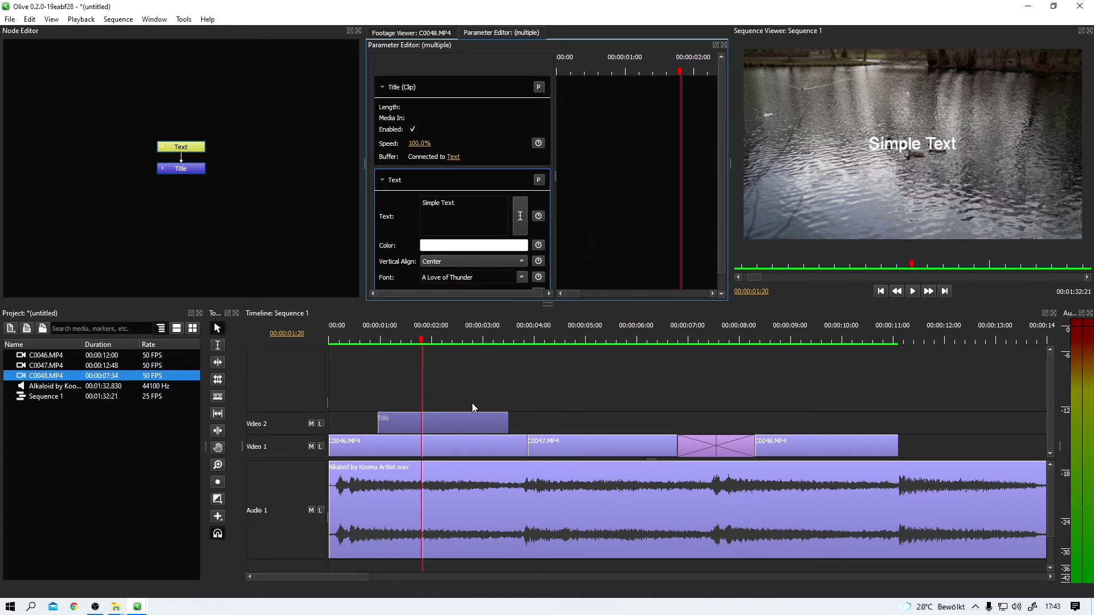
pyautogui.moveTo(421, 340); pyautogui.dragTo(403, 344)
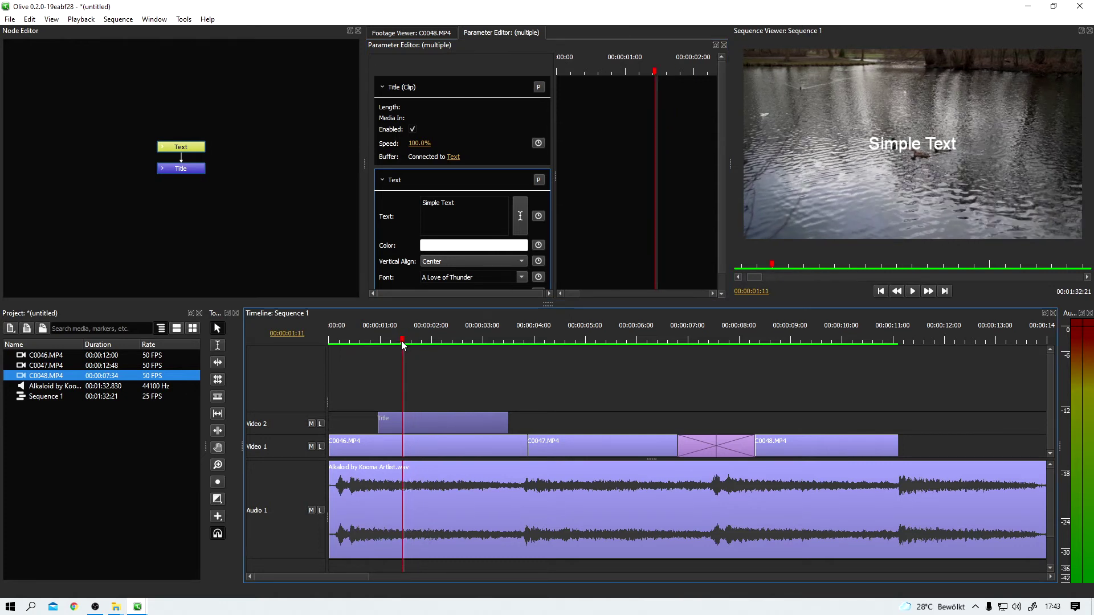
# Keyframe the title colour at 00:00:01:11, go to 00:00:03:00, and mute the music track
pyautogui.click(538, 246)
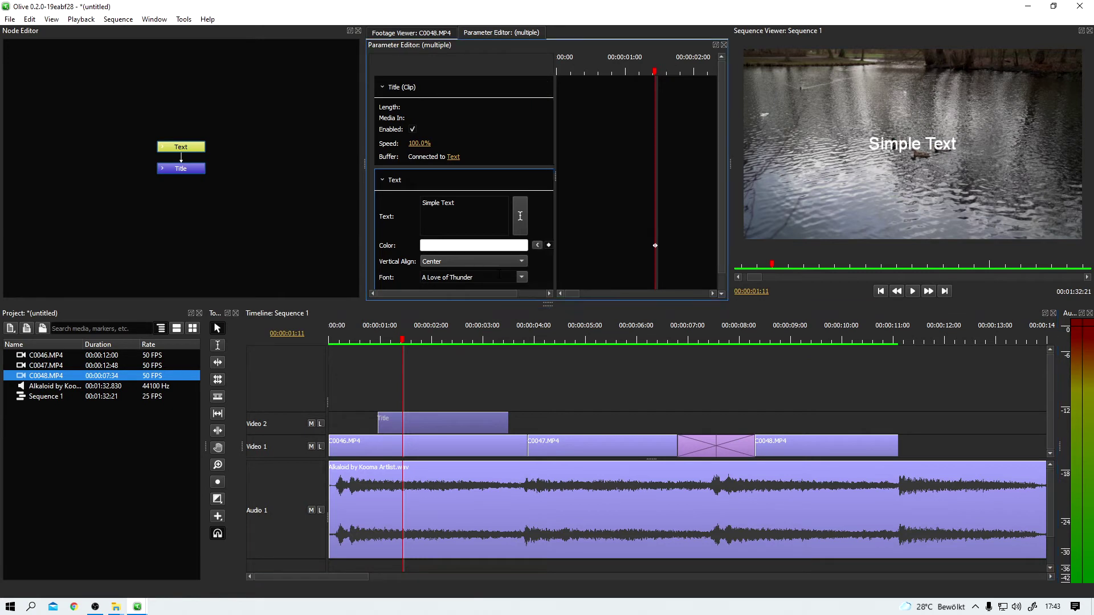
pyautogui.moveTo(454, 342); pyautogui.dragTo(482, 345)
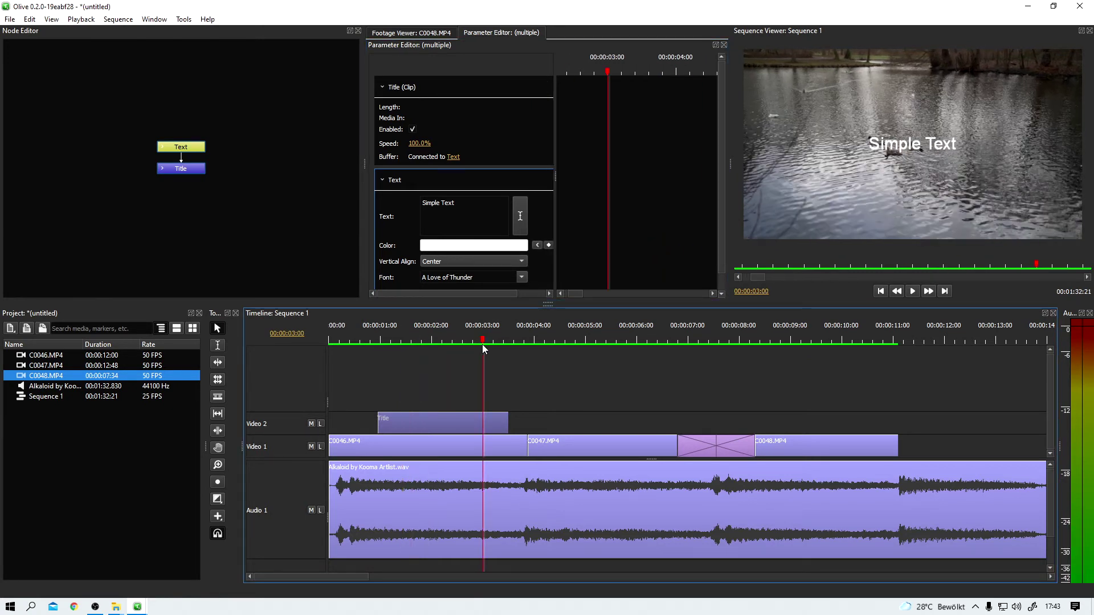
pyautogui.click(310, 510)
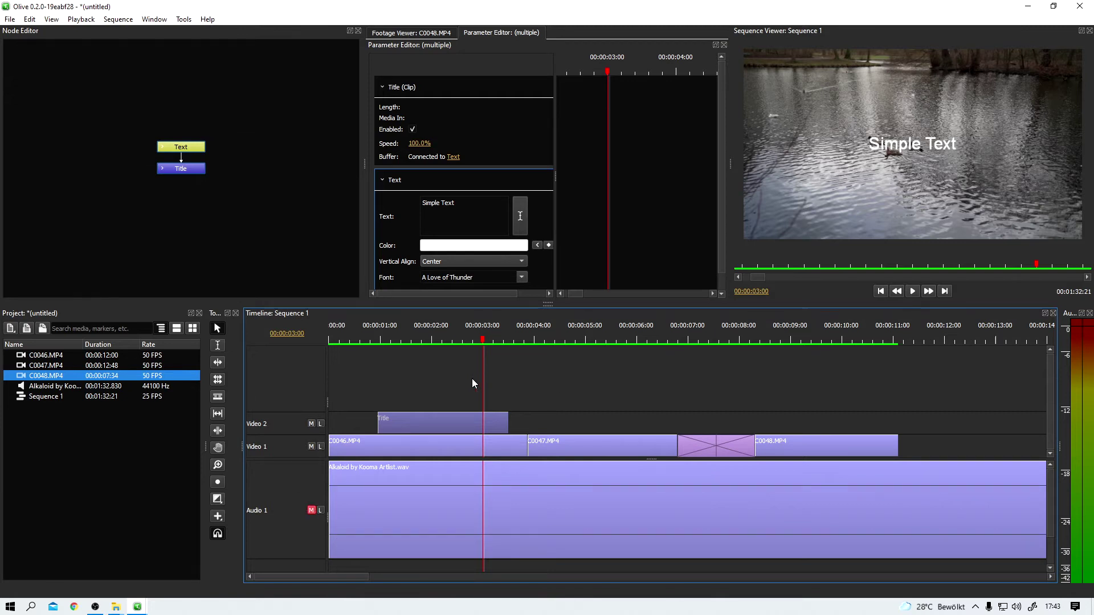
# Change the title text colour to dark orange at 00:00:03:00
pyautogui.click(467, 246)
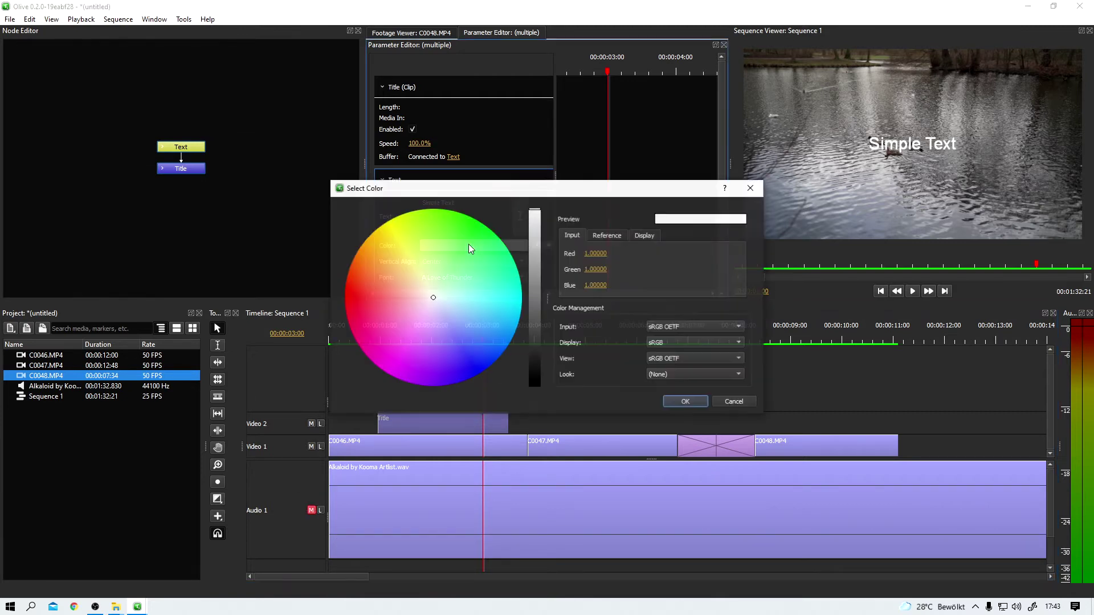
pyautogui.moveTo(429, 303); pyautogui.dragTo(367, 241)
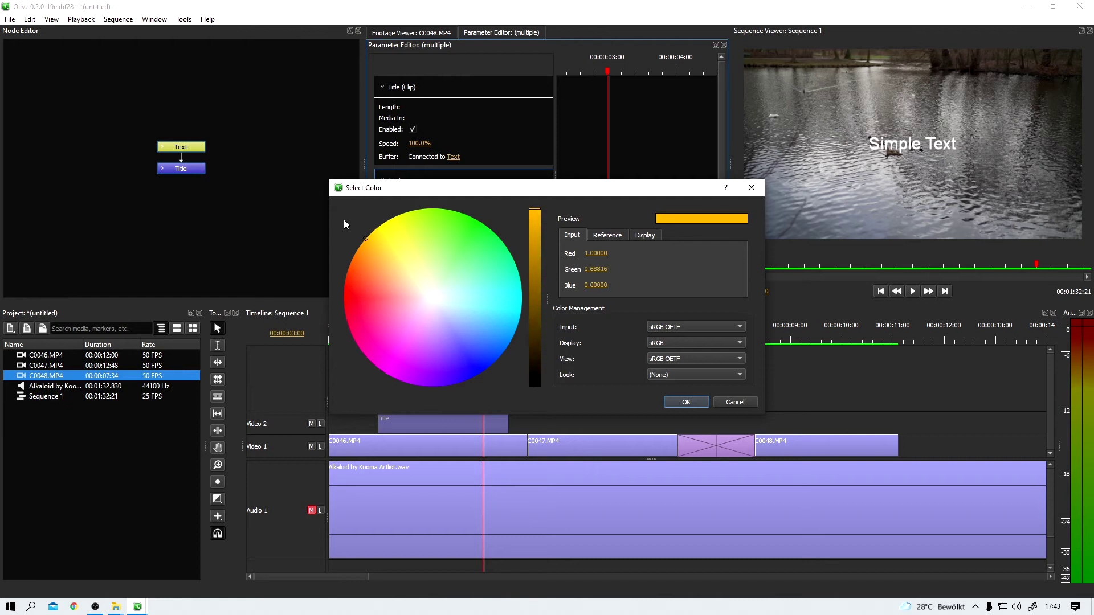
pyautogui.moveTo(344, 220); pyautogui.dragTo(352, 251)
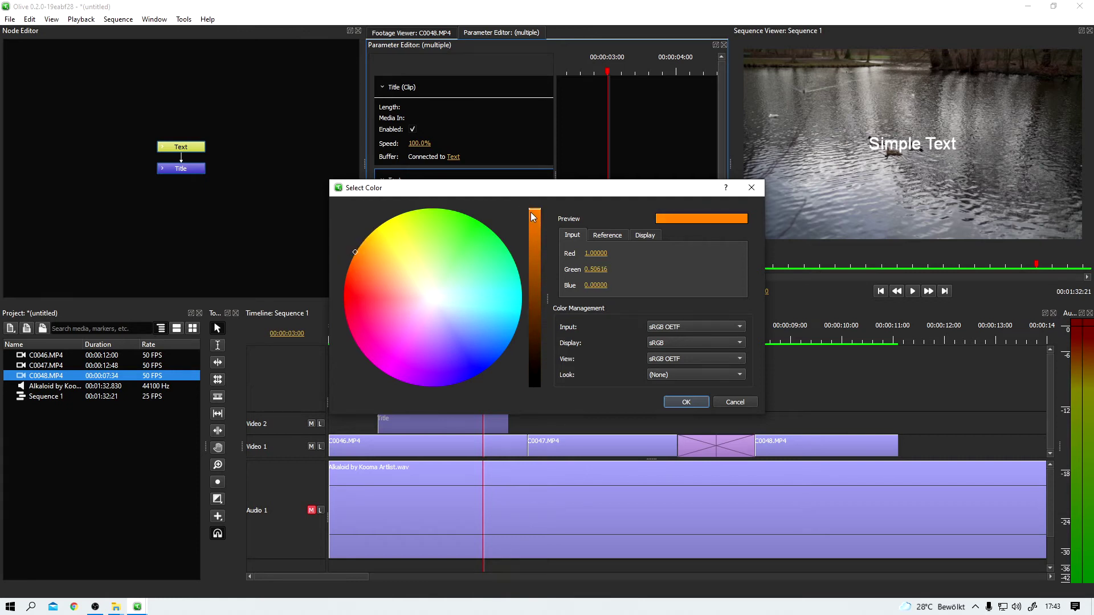
pyautogui.moveTo(532, 217); pyautogui.dragTo(534, 298)
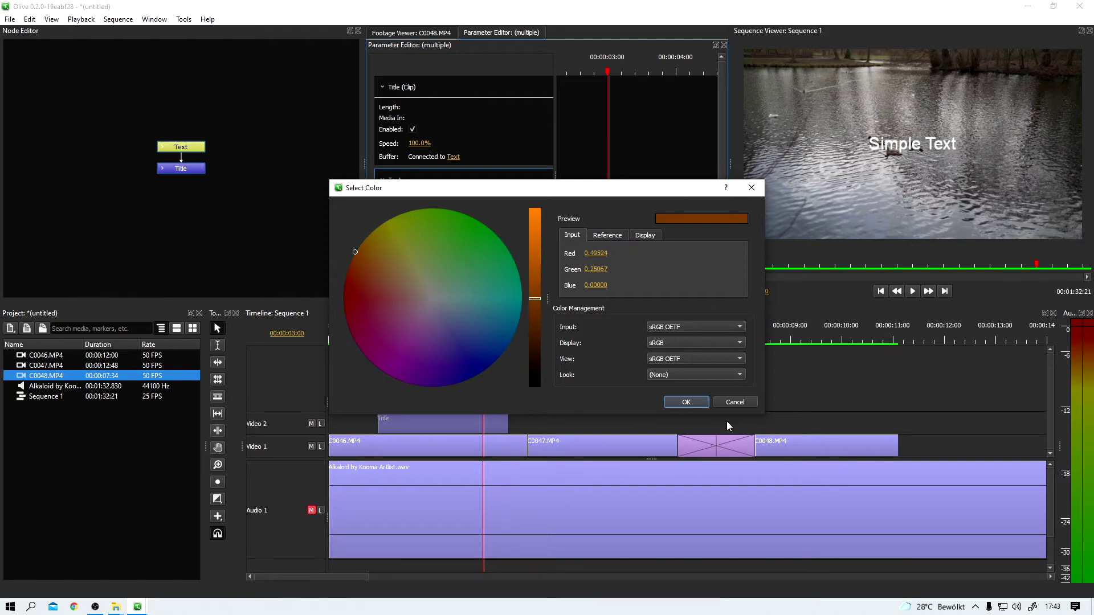
pyautogui.click(697, 404)
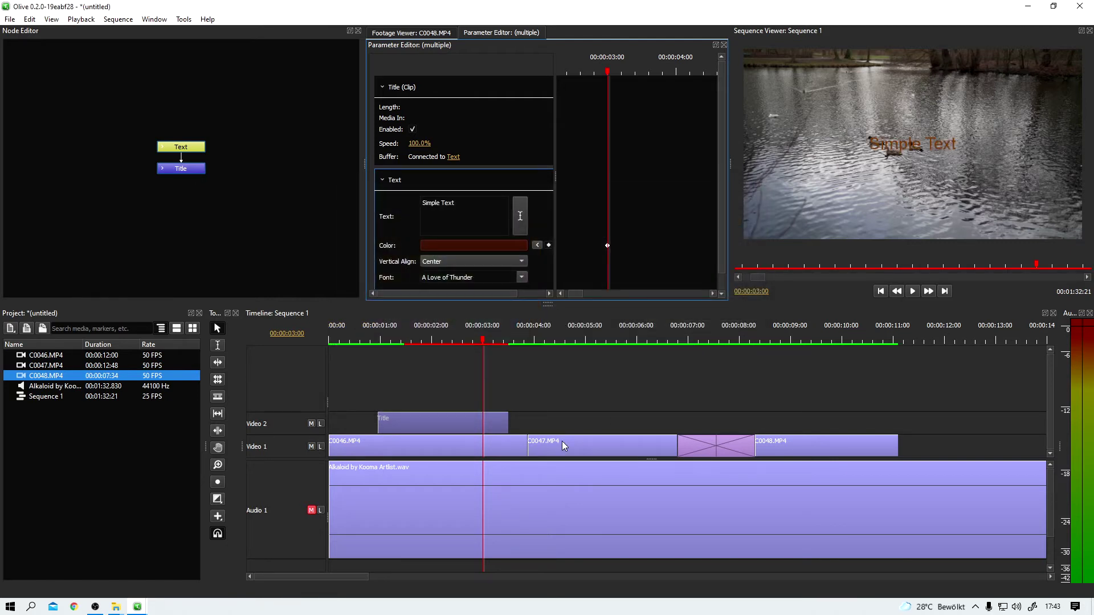
# Add a transition to both the end and the start of the title clip
pyautogui.click(384, 334)
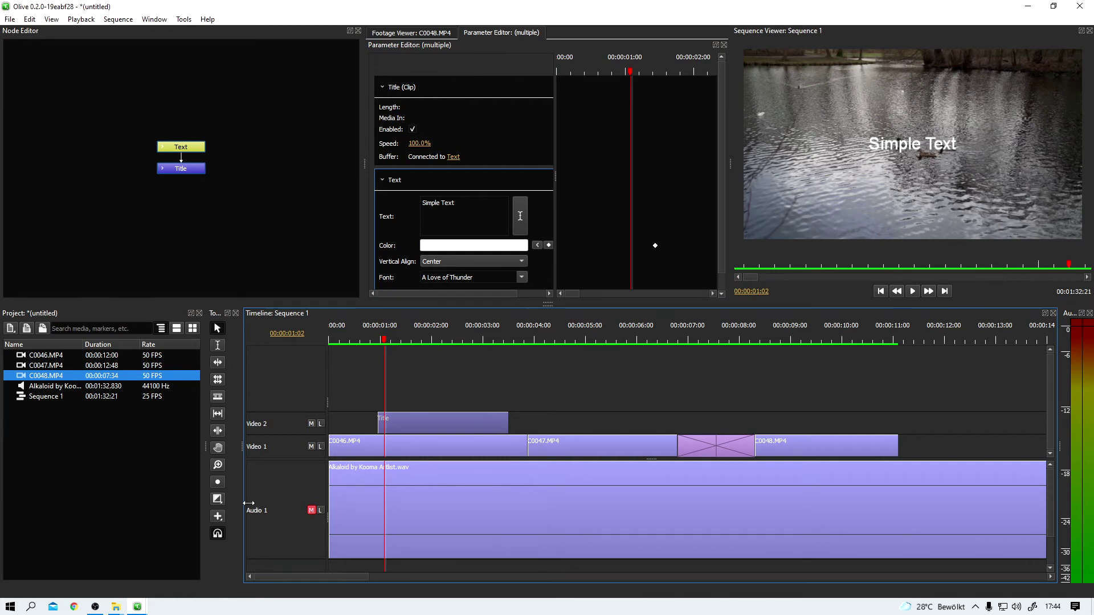
pyautogui.click(217, 499)
pyautogui.moveTo(262, 509)
pyautogui.click(334, 509)
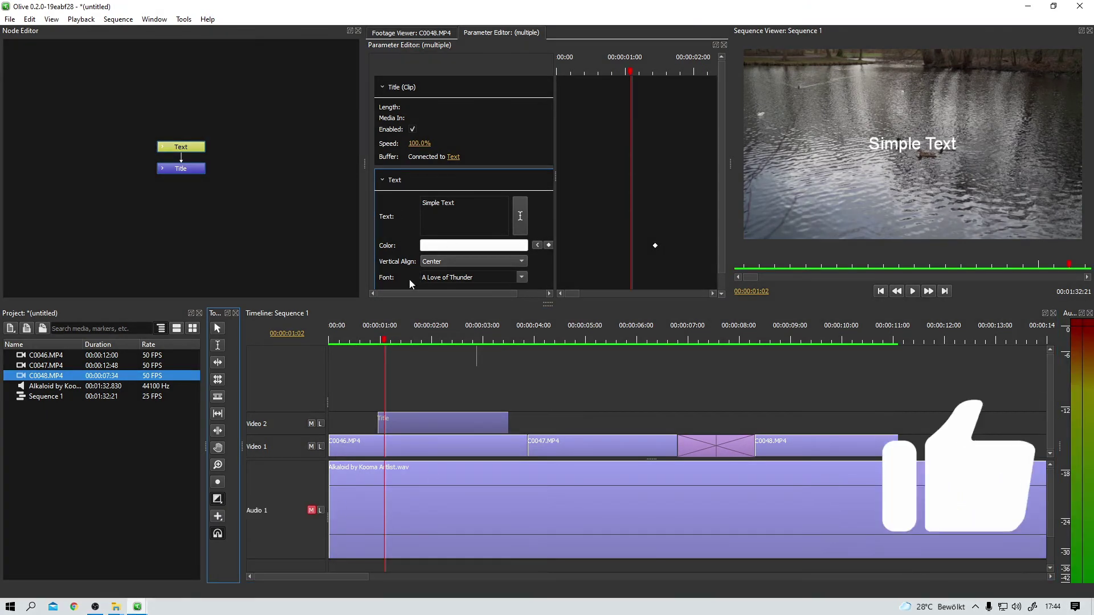
pyautogui.click(501, 416)
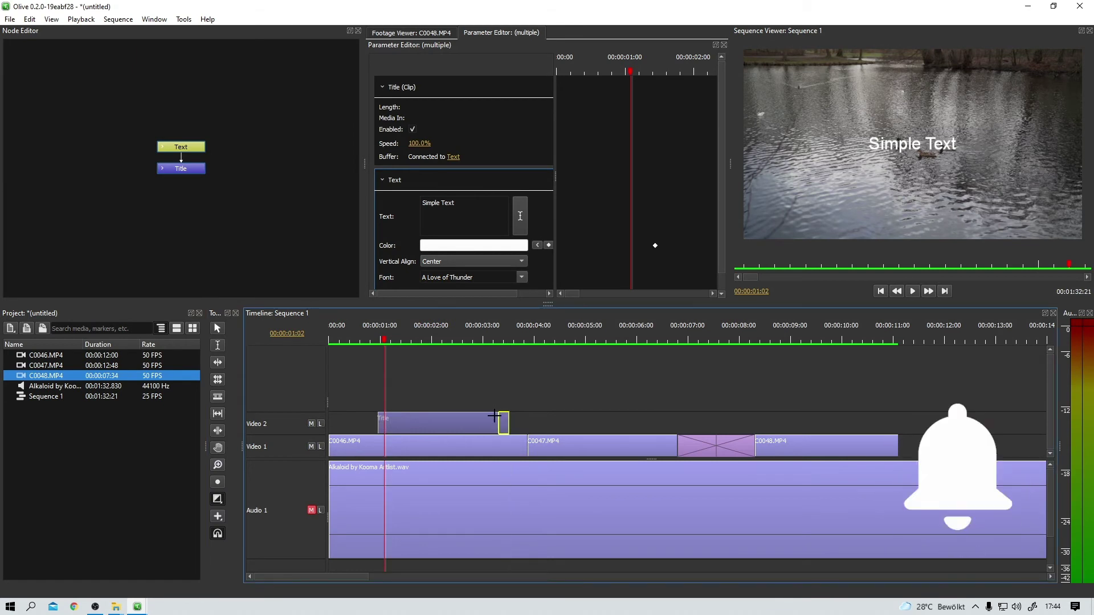
pyautogui.click(410, 423)
# Play the sequence from near the start to check the title, stopping at 00:00:02:07
pyautogui.click(349, 339)
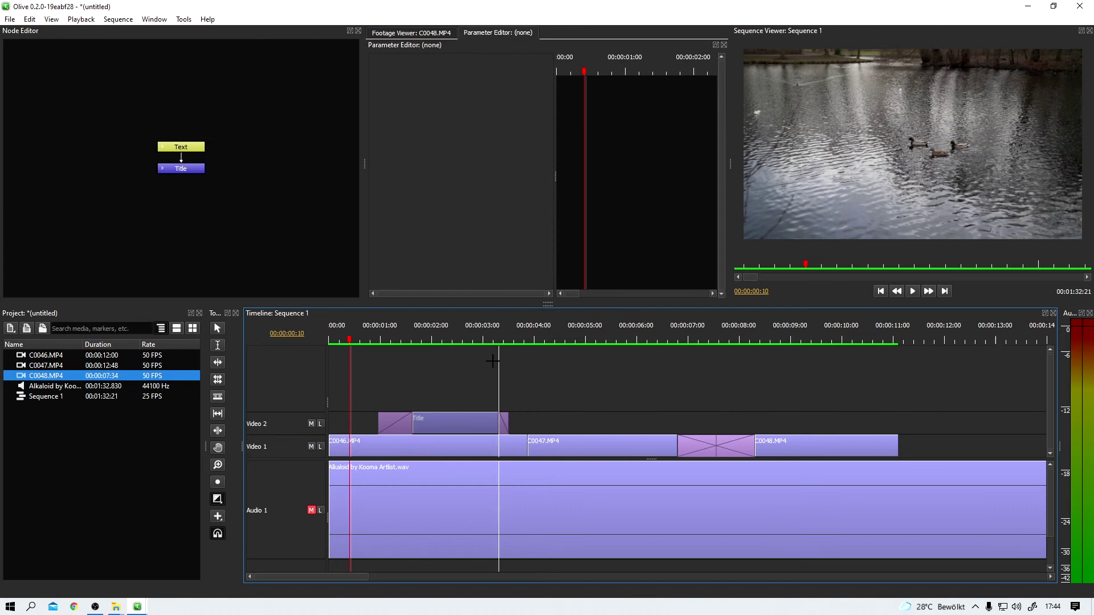
pyautogui.press('space')
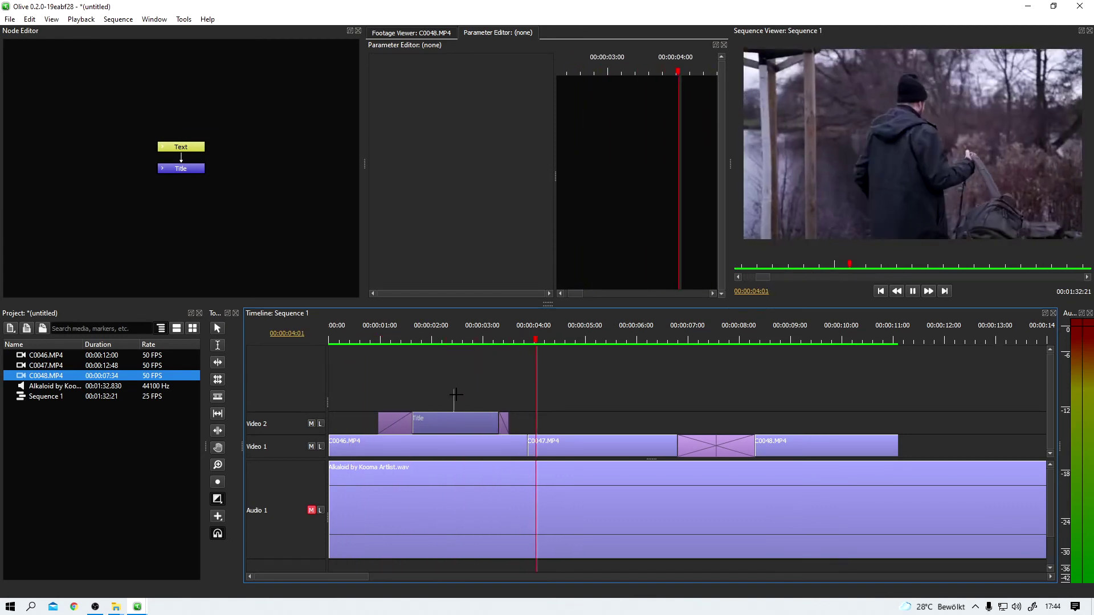
pyautogui.click(218, 330)
pyautogui.click(447, 338)
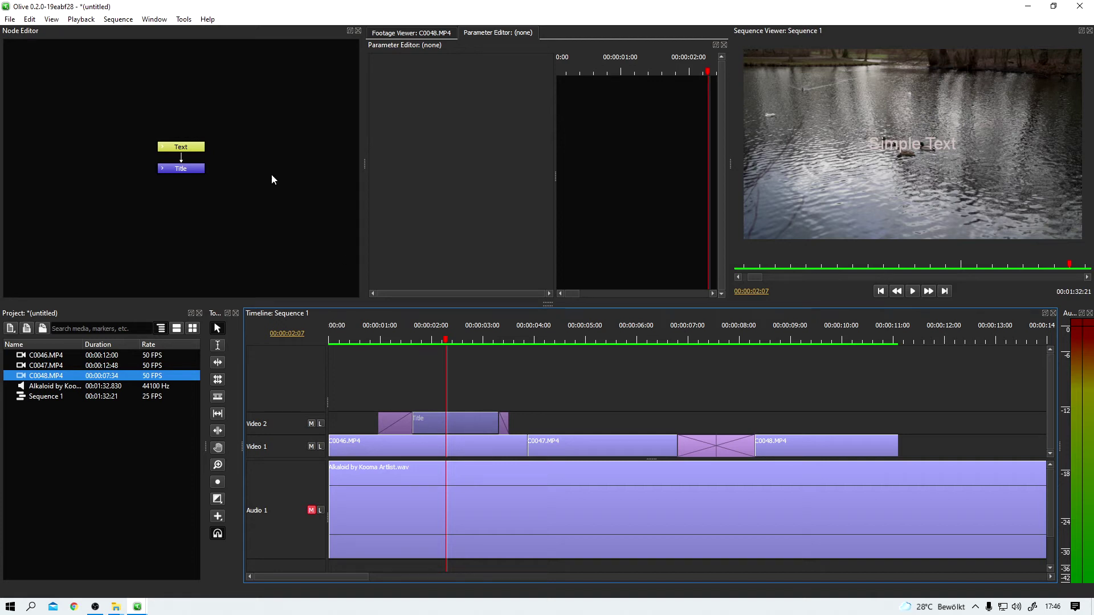
# Open the File menu
pyautogui.click(9, 20)
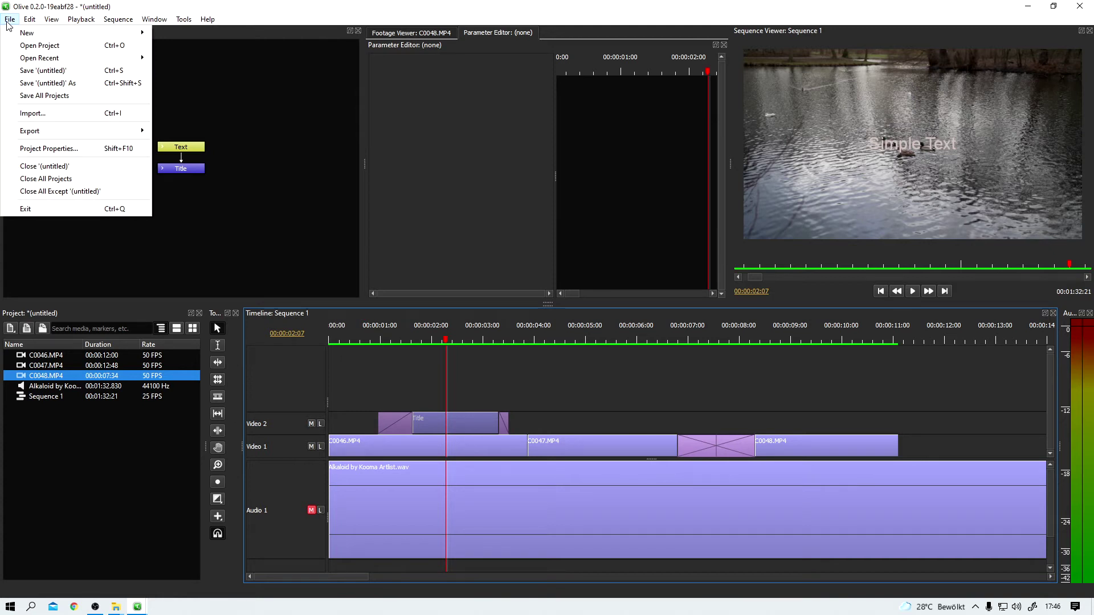
# Open the Export Media dialog for the sequence and move it higher on screen
pyautogui.moveTo(122, 134)
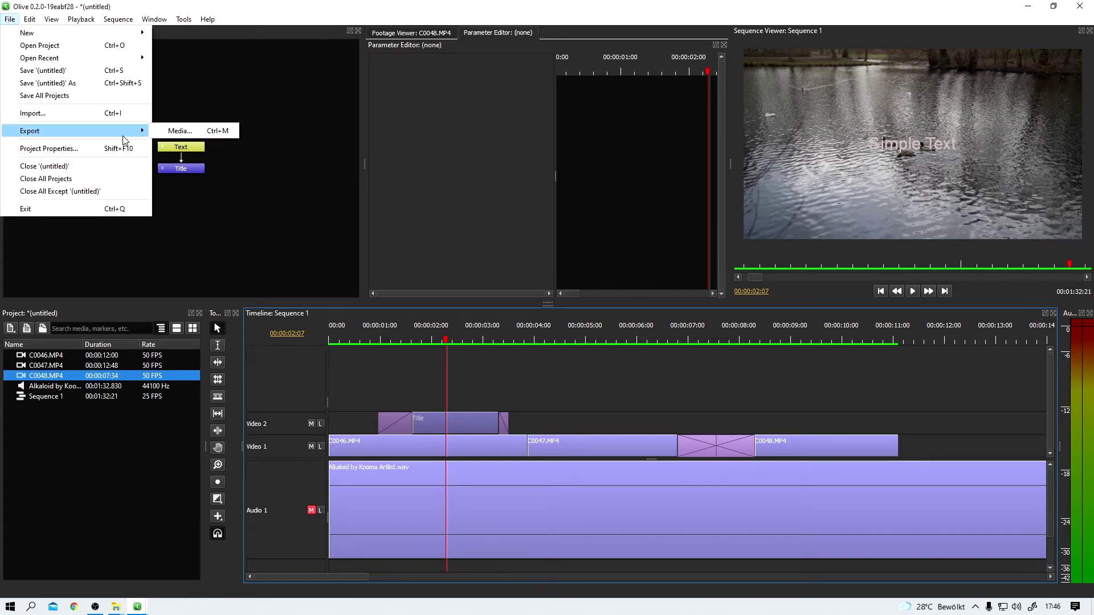
pyautogui.click(214, 134)
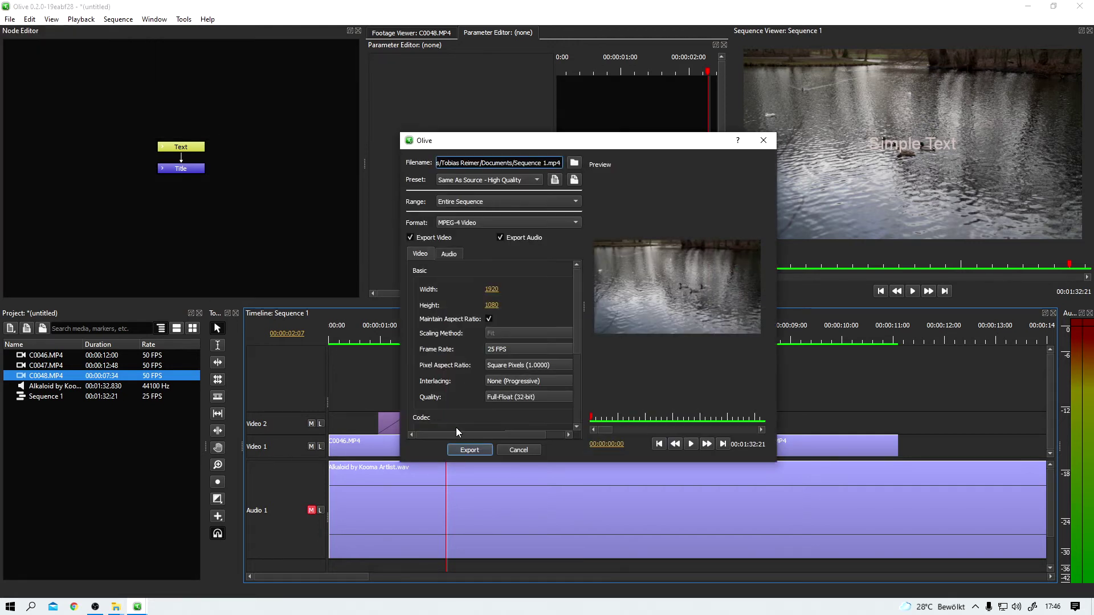
pyautogui.moveTo(574, 141); pyautogui.dragTo(574, 65)
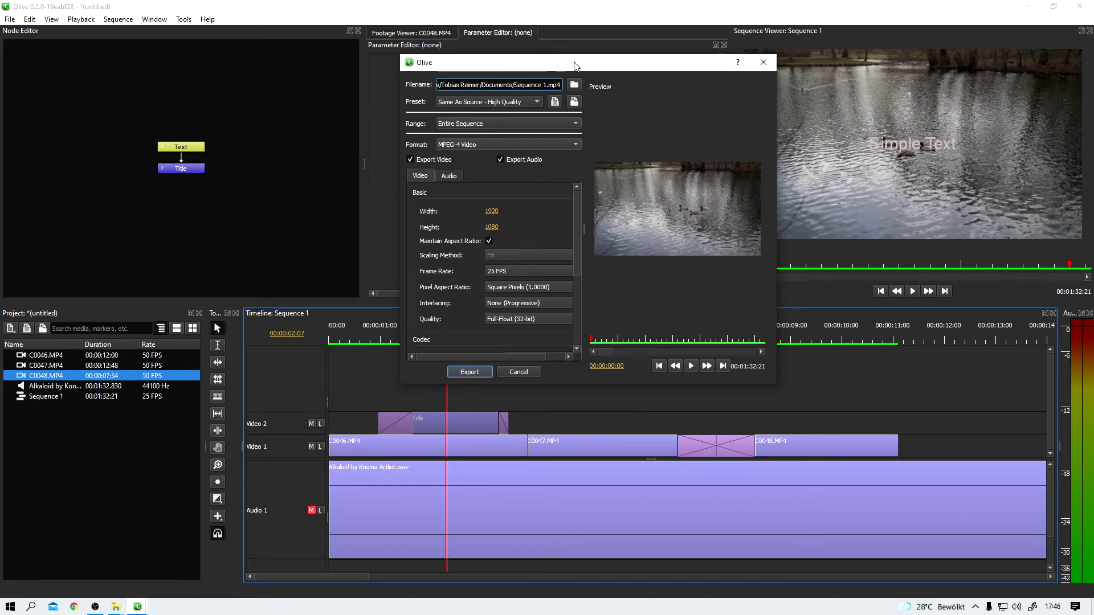